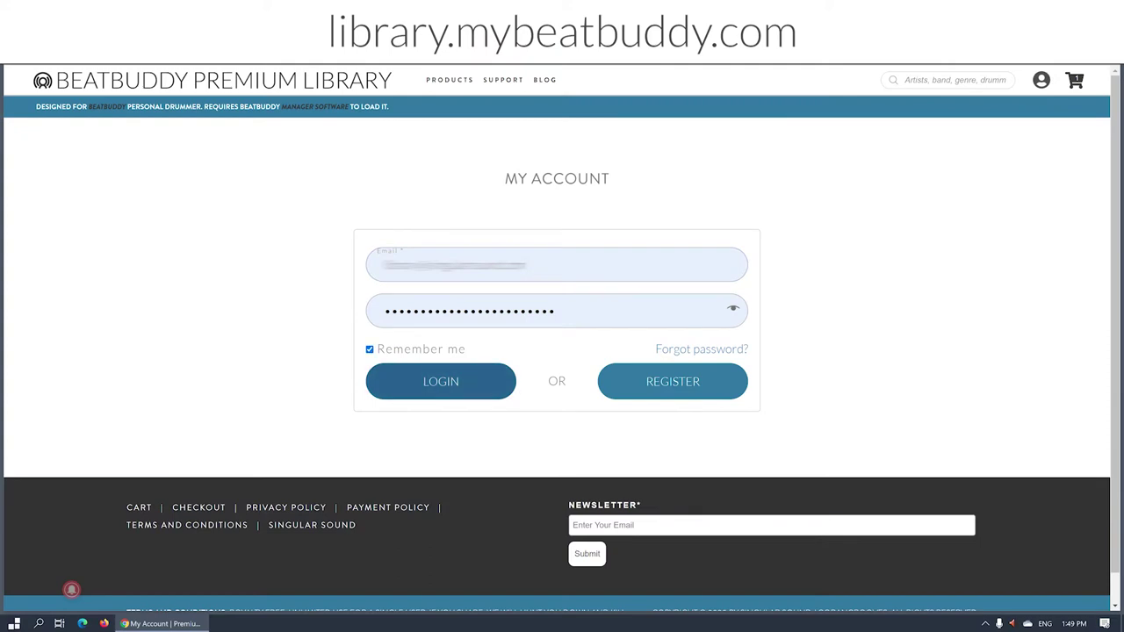
# Submit the filled-in login form to sign into the Premium Library account.
pyautogui.press('Return')
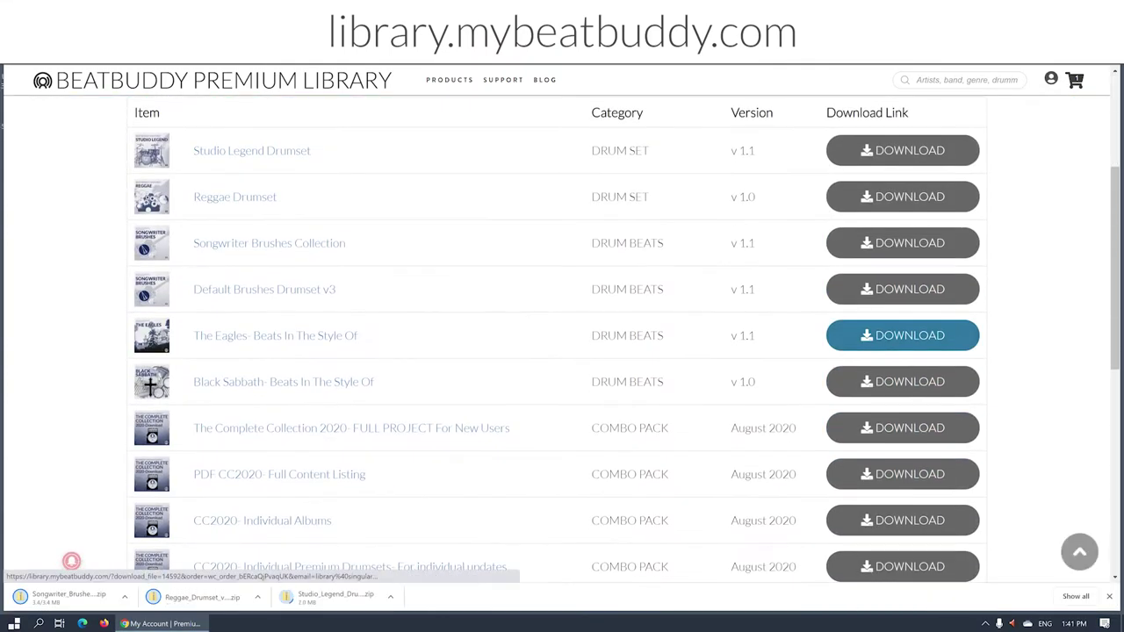
# Download all seven purchased song and drumset zips from the Your Downloads list.
pyautogui.click(902, 381)
pyautogui.scroll(-5, 562, 351)
pyautogui.click(901, 321)
pyautogui.click(902, 367)
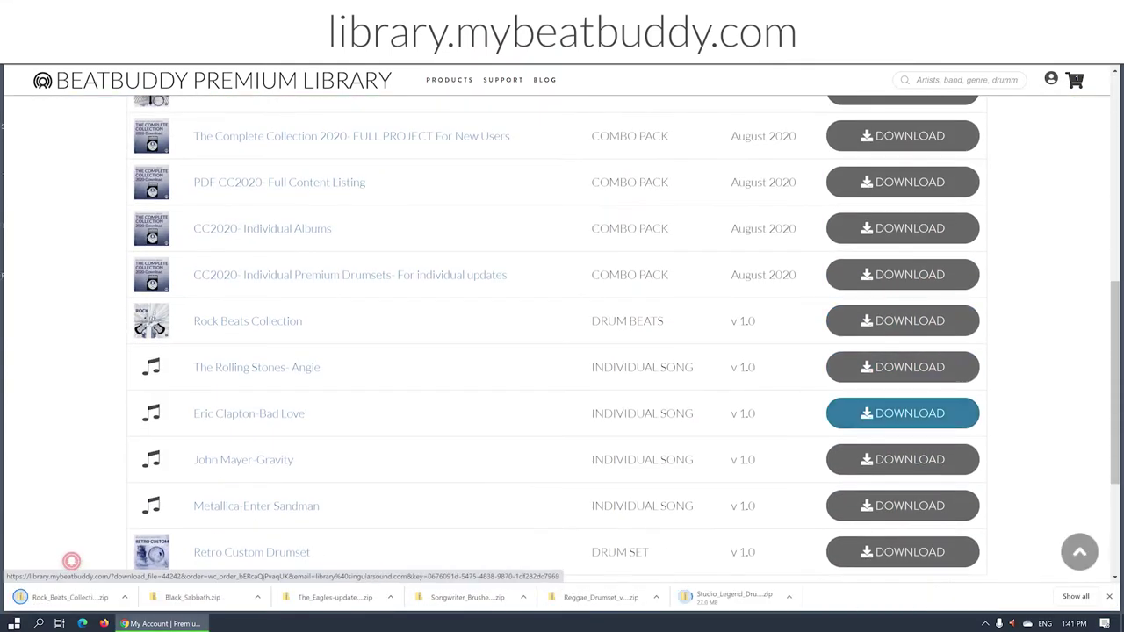
pyautogui.click(902, 412)
pyautogui.click(902, 459)
pyautogui.click(901, 504)
pyautogui.click(901, 552)
pyautogui.scroll(-1, 562, 352)
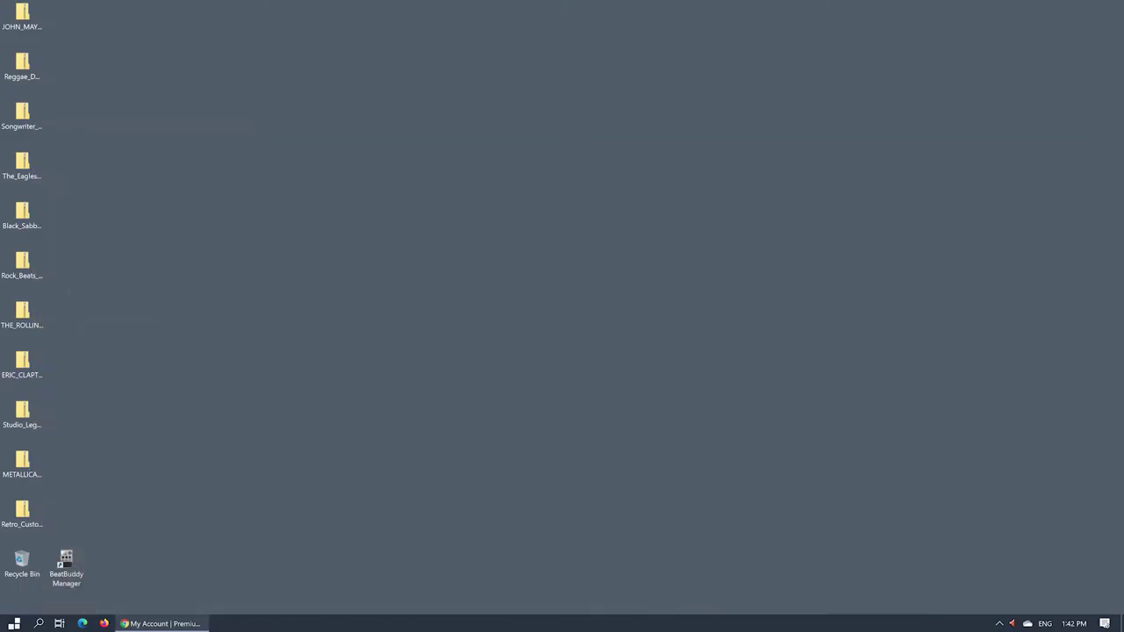
# Create three desktop folders named Beats, Songs and Drumsets.
pyautogui.rightClick(789, 204)
pyautogui.moveTo(826, 343)
pyautogui.click(957, 345)
pyautogui.write('Beats')
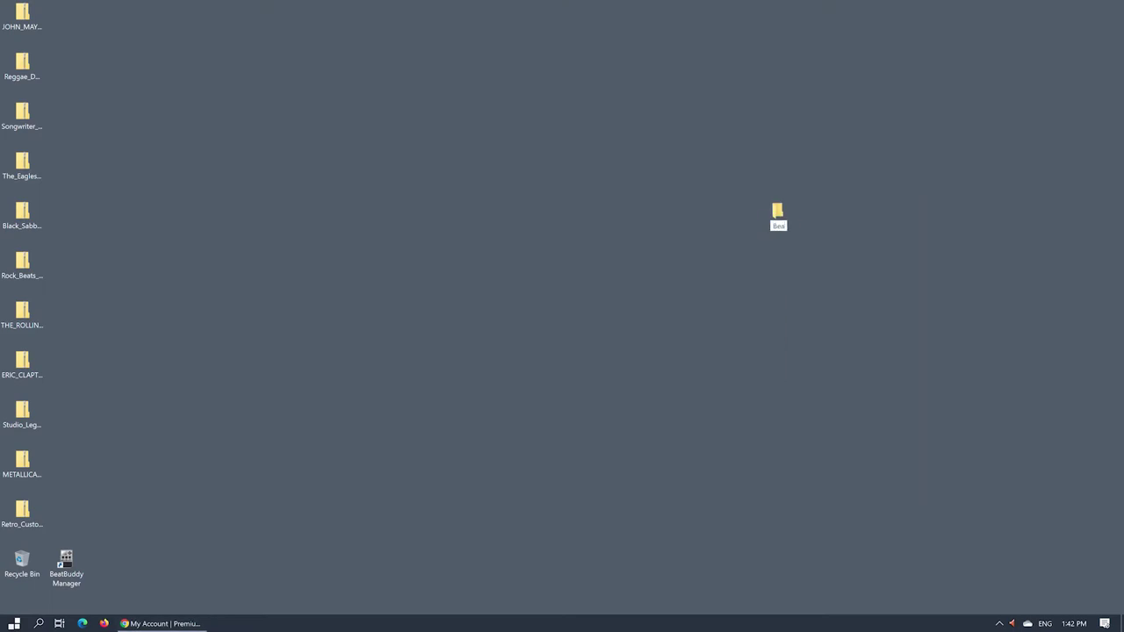
pyautogui.press('Return')
pyautogui.rightClick(816, 316)
pyautogui.click(747, 456)
pyautogui.write('Songs')
pyautogui.press('Return')
pyautogui.rightClick(810, 384)
pyautogui.click(977, 525)
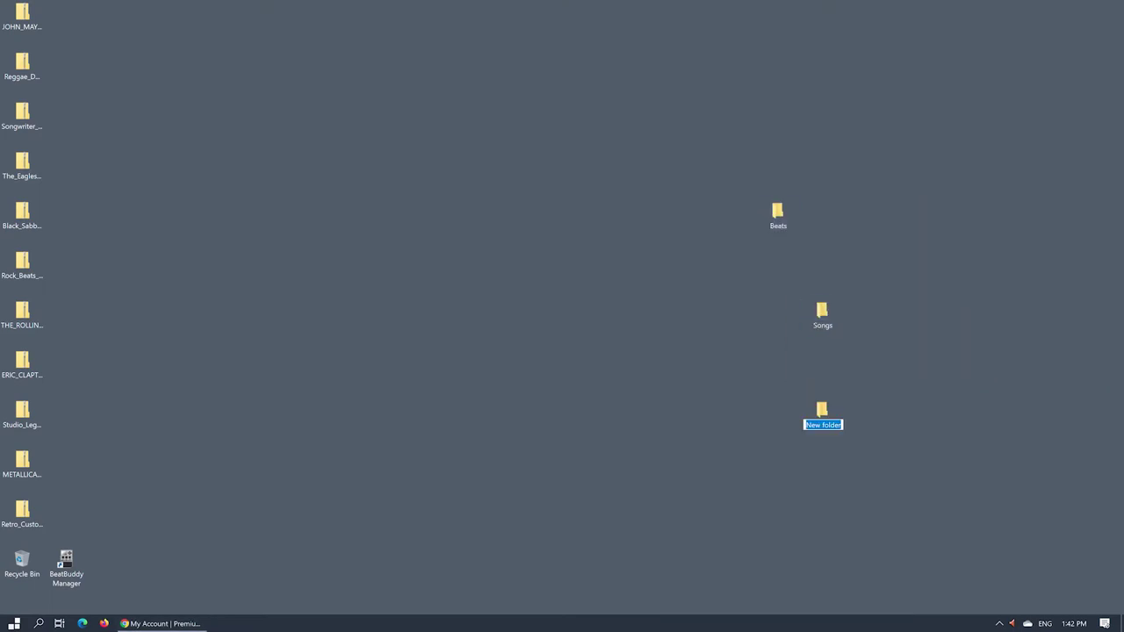
pyautogui.write('Drumsets')
pyautogui.press('Return')
# Arrange the Beats, Songs and Drumsets folders into one column on the desktop.
pyautogui.moveTo(778, 213); pyautogui.dragTo(912, 164)
pyautogui.moveTo(822, 314); pyautogui.dragTo(911, 213)
pyautogui.moveTo(822, 413); pyautogui.dragTo(911, 264)
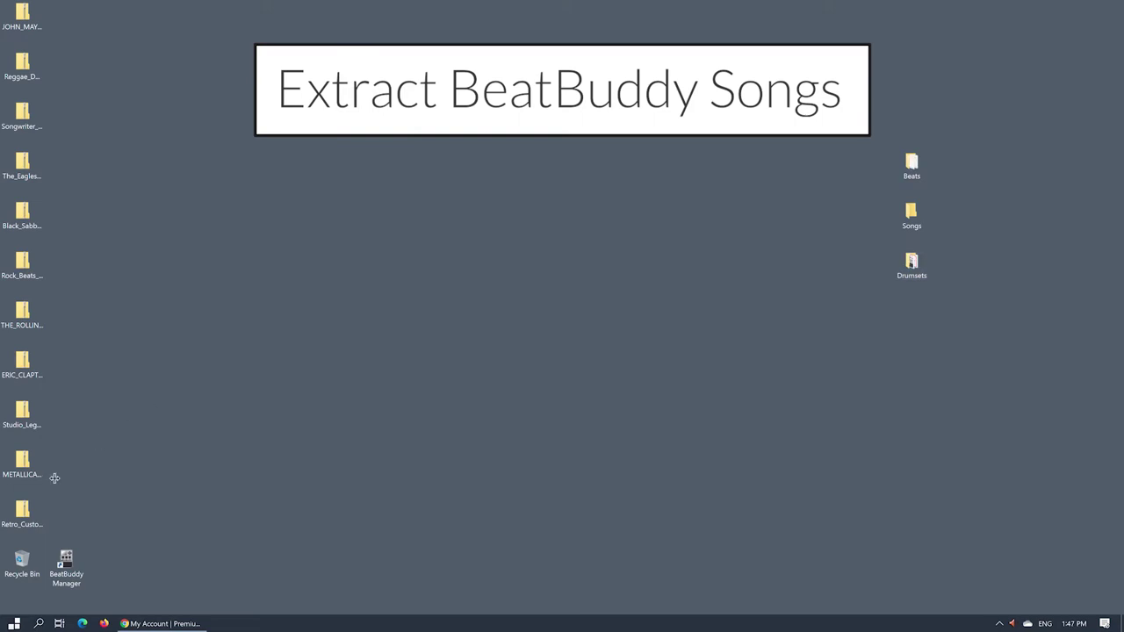
# Move Enter_Sandman-_Metallica.sng from its zip into Songs, then close the archive windows.
pyautogui.doubleClick(31, 471)
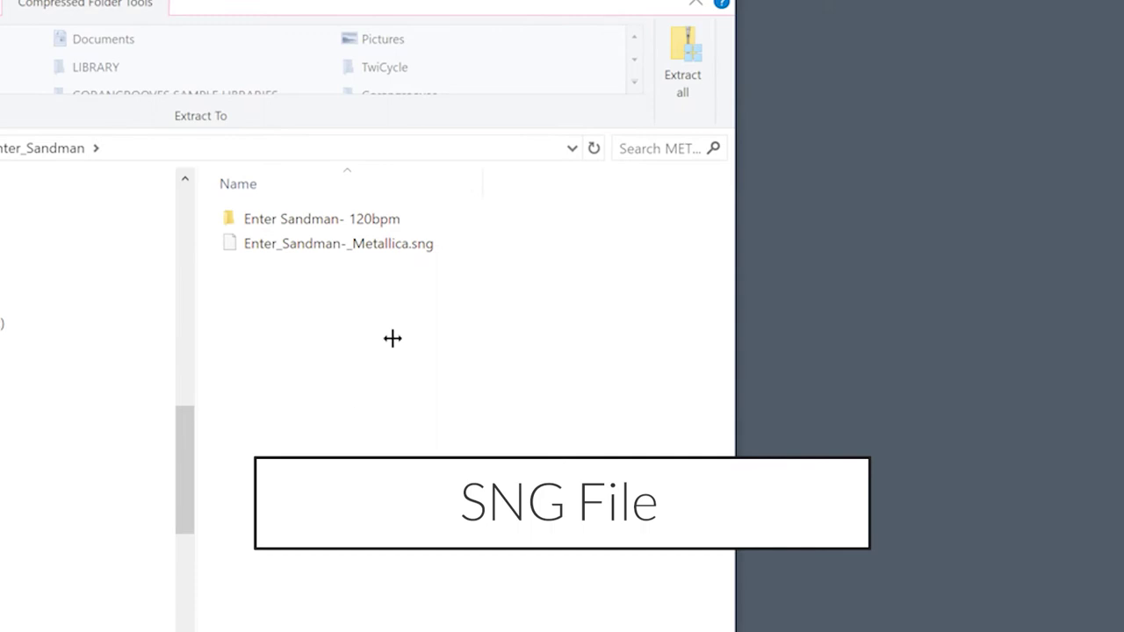
pyautogui.click(379, 251)
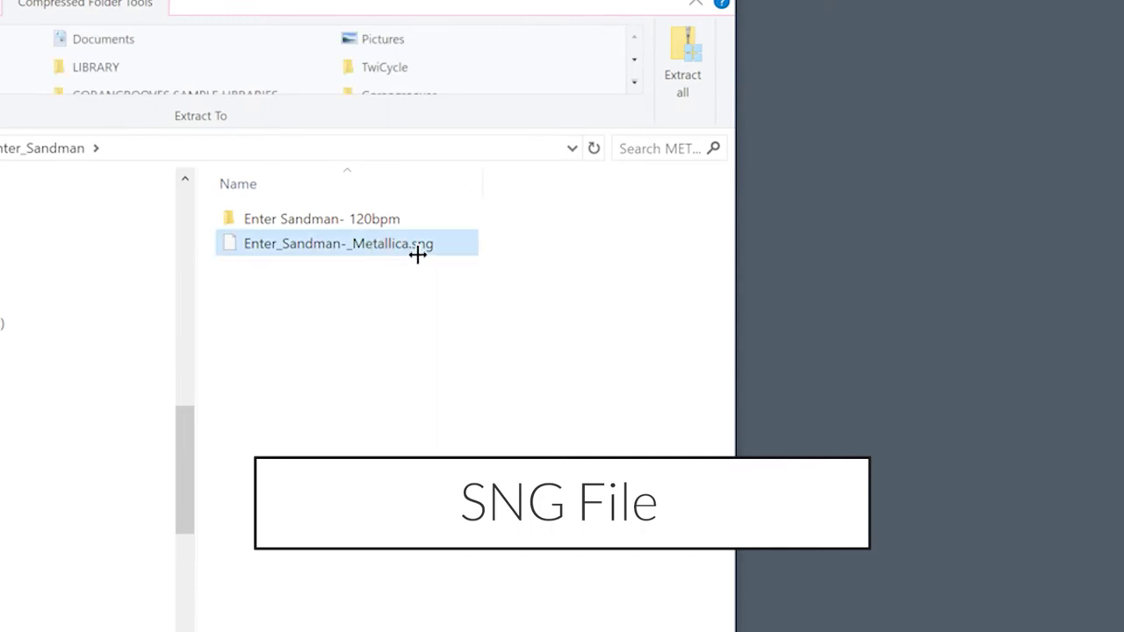
pyautogui.click(365, 217)
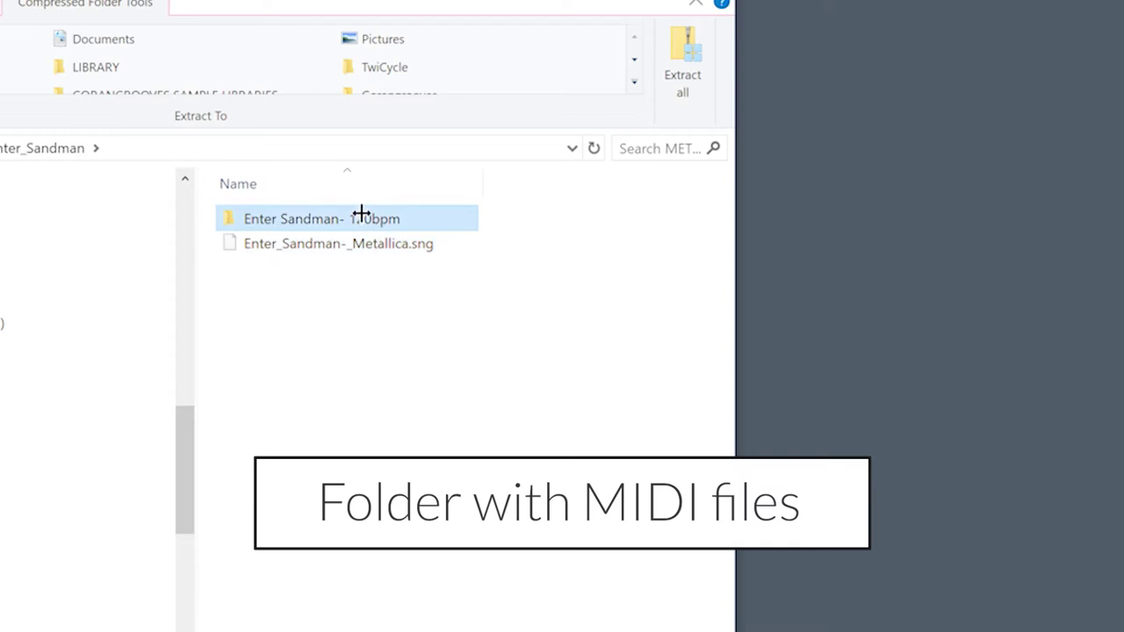
pyautogui.click(416, 282)
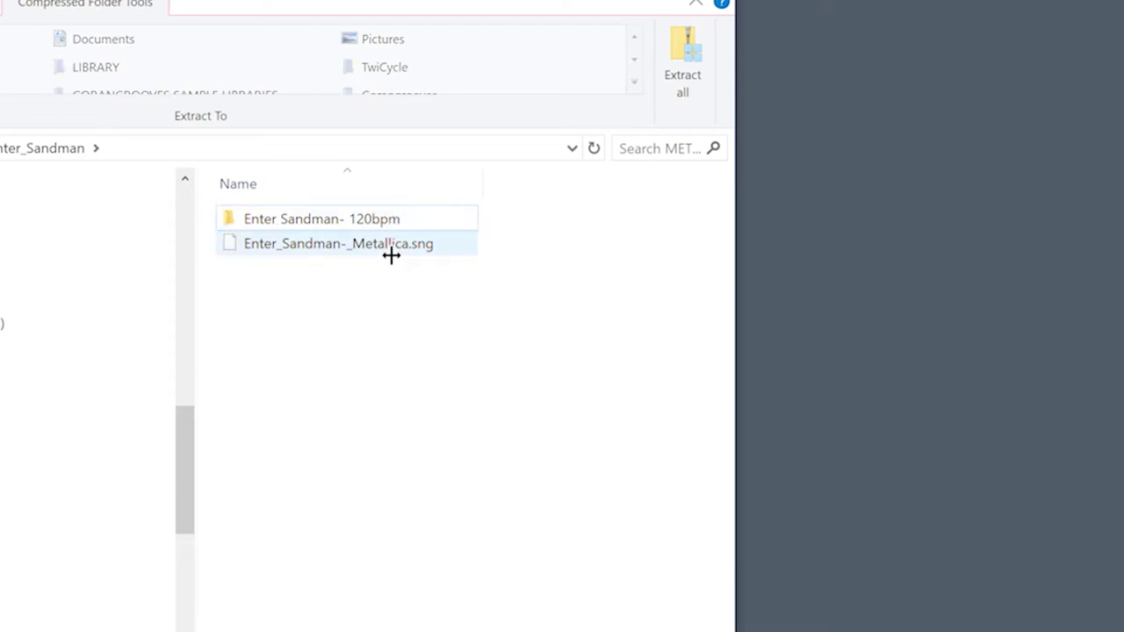
pyautogui.click(372, 237)
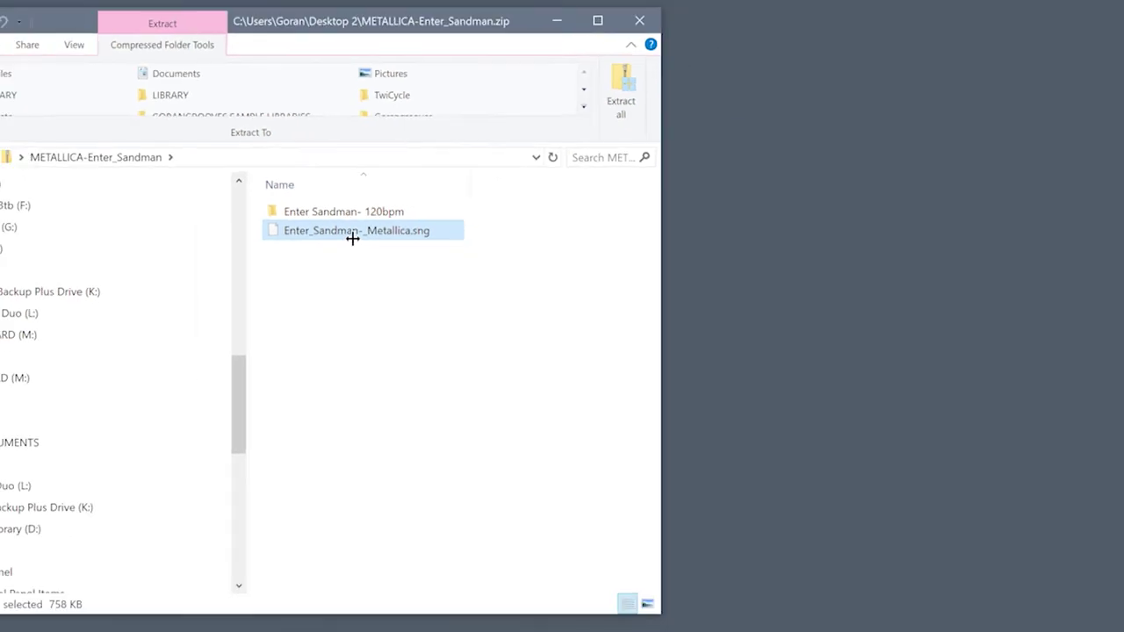
pyautogui.moveTo(339, 255); pyautogui.dragTo(351, 257)
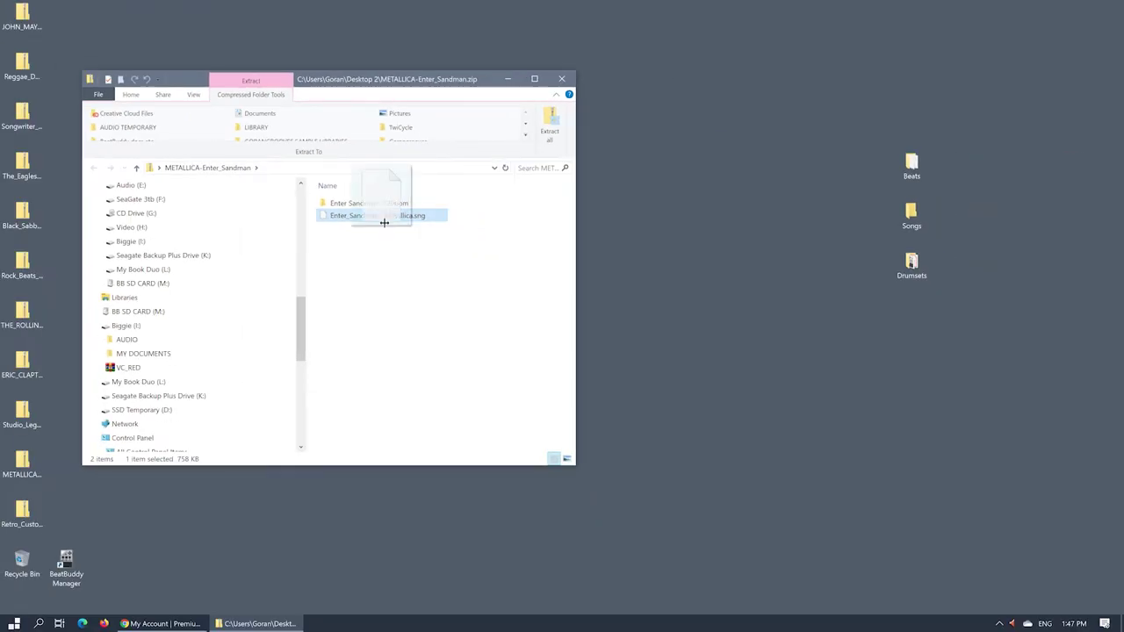
pyautogui.moveTo(384, 222); pyautogui.dragTo(919, 222)
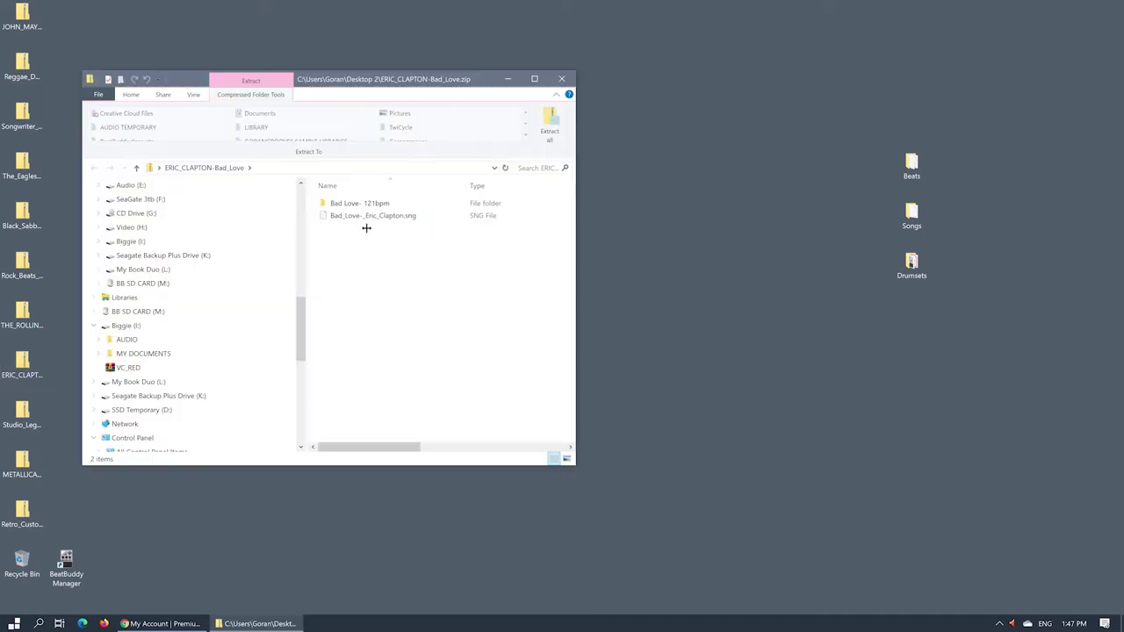
pyautogui.click(369, 216)
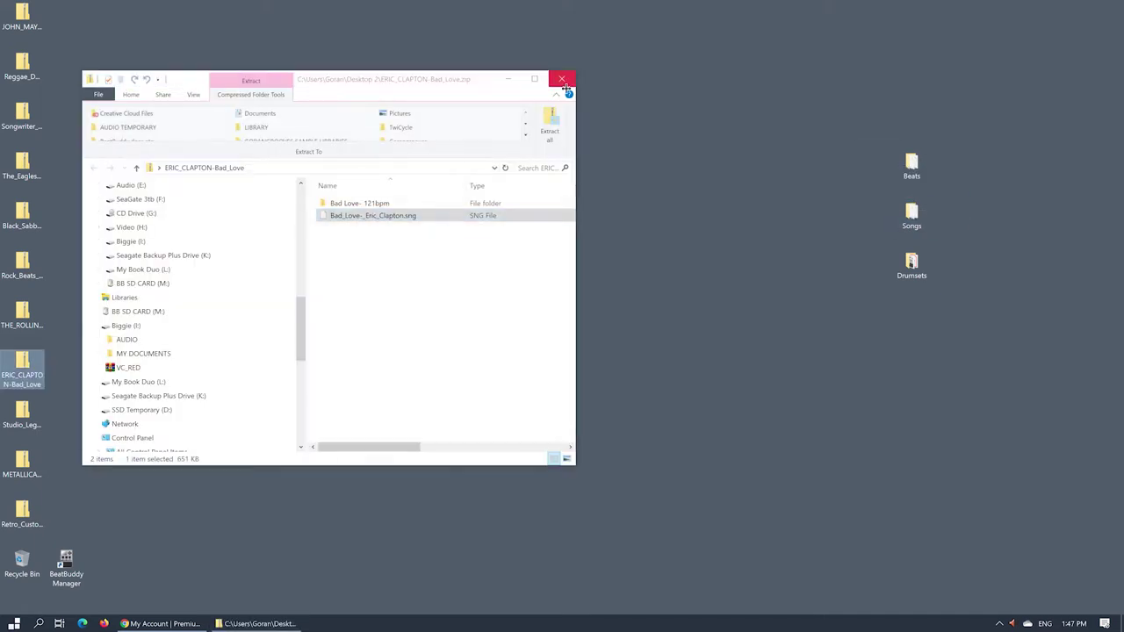
pyautogui.click(326, 216)
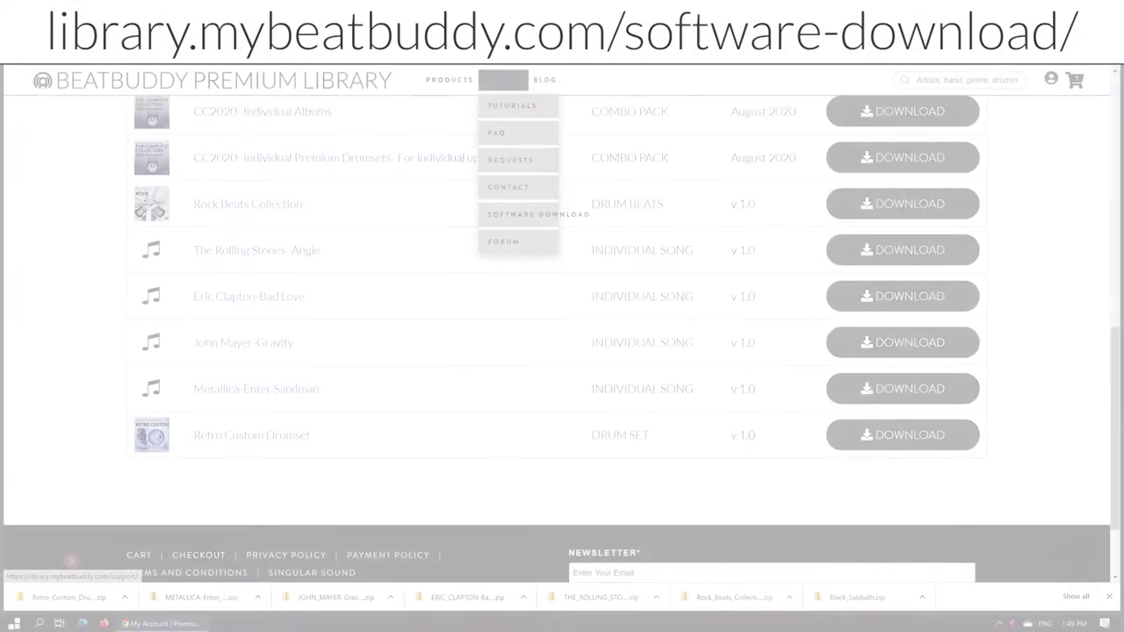
# Go to the Software Download page from the Support menu.
pyautogui.click(538, 214)
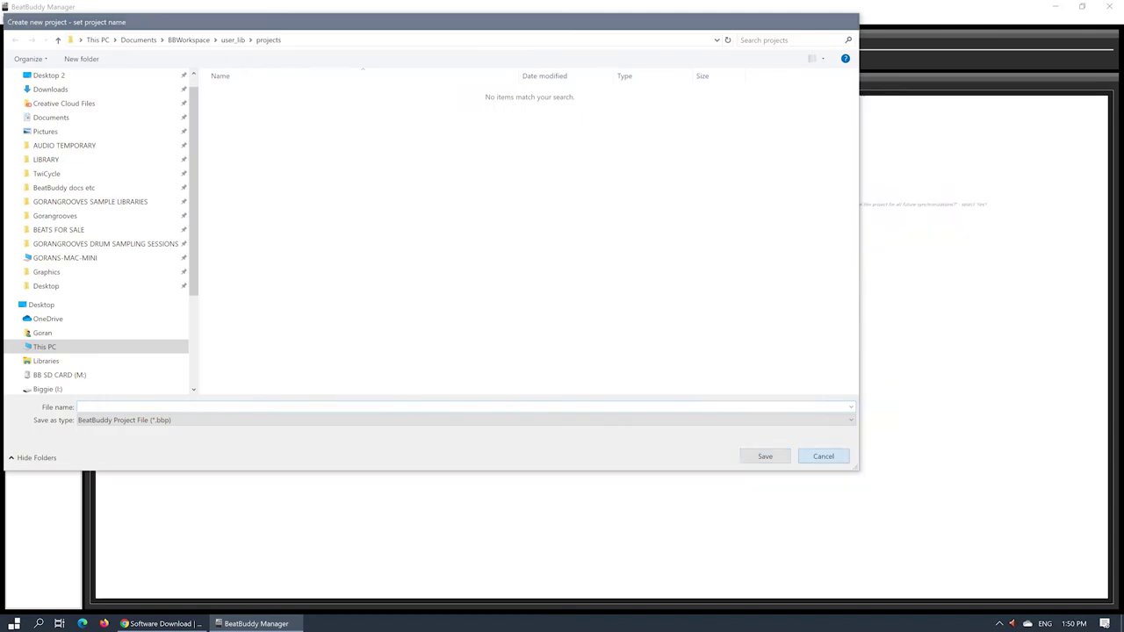
# Cancel the Create new project dialog and minimize BeatBuddy Manager.
pyautogui.click(823, 456)
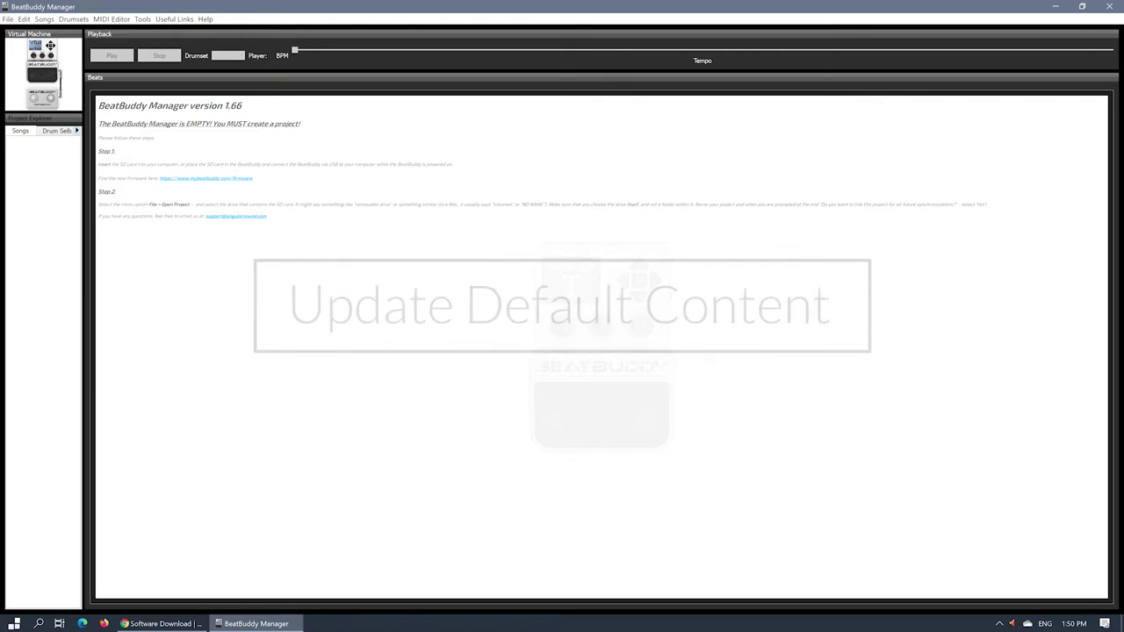
pyautogui.click(256, 624)
pyautogui.moveTo(160, 623)
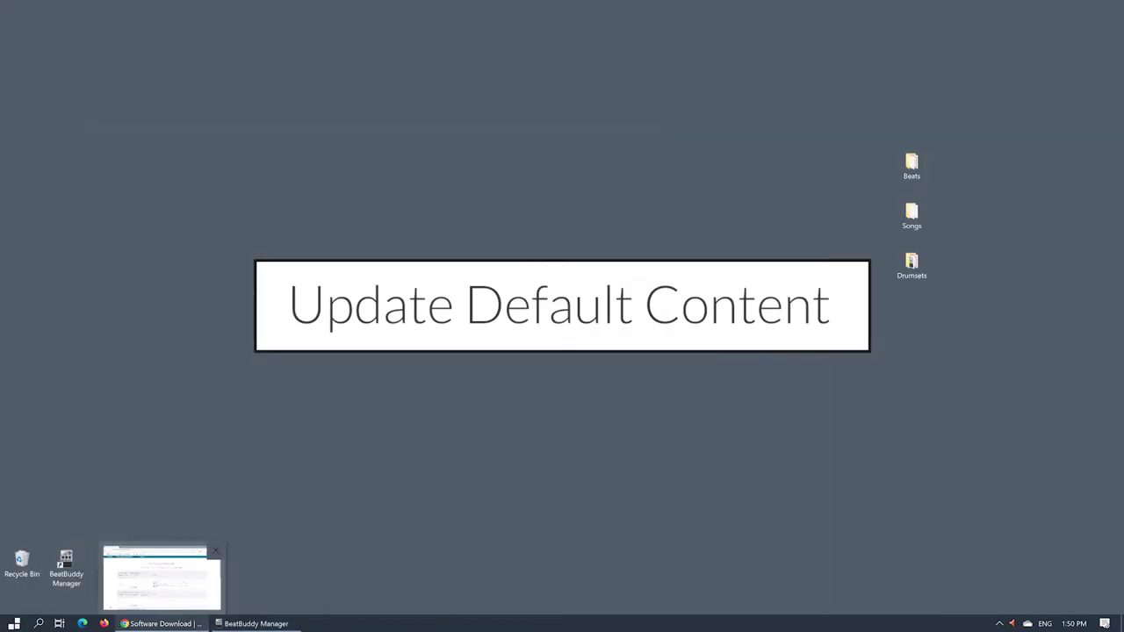
# Return to the Software Download page and scroll to Default BeatBuddy Content v2.1.
pyautogui.click(161, 623)
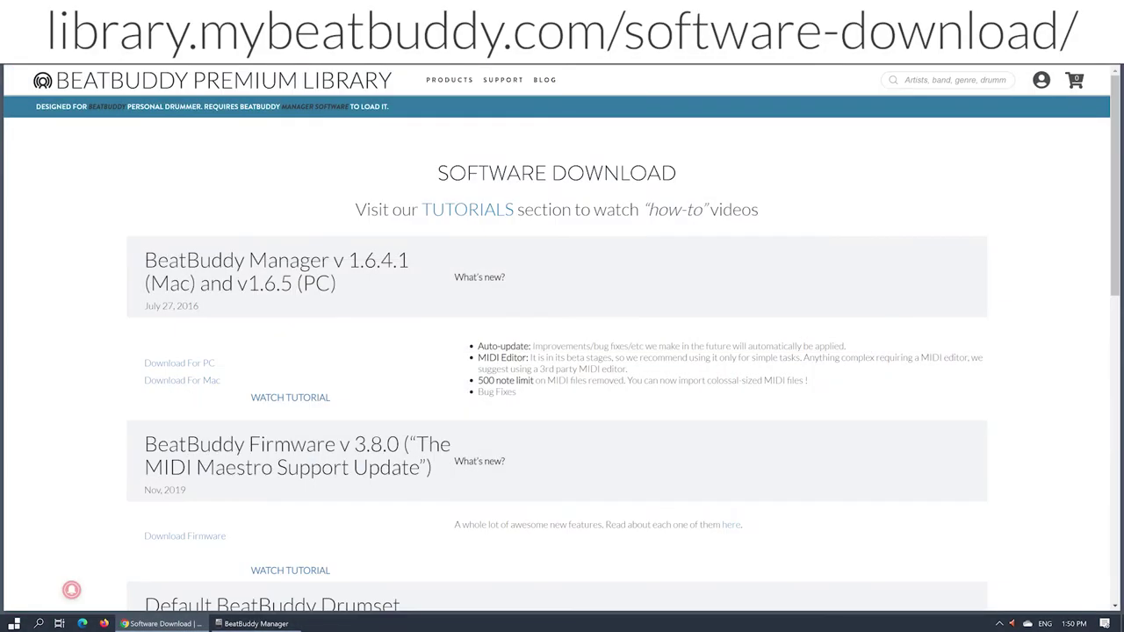
pyautogui.scroll(-5, 562, 352)
pyautogui.scroll(-4, 562, 352)
pyautogui.scroll(1, 562, 351)
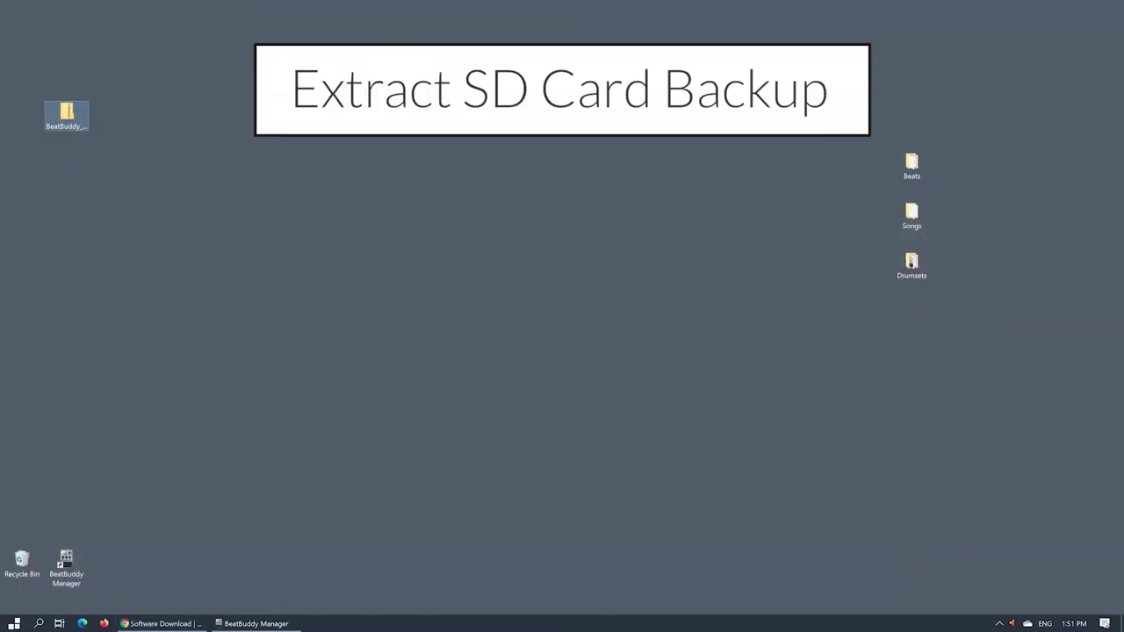
# Extract the Default Content 2.1 zip to the desktop and open its Project folder.
pyautogui.press('Return')
pyautogui.moveTo(389, 203); pyautogui.dragTo(22, 22)
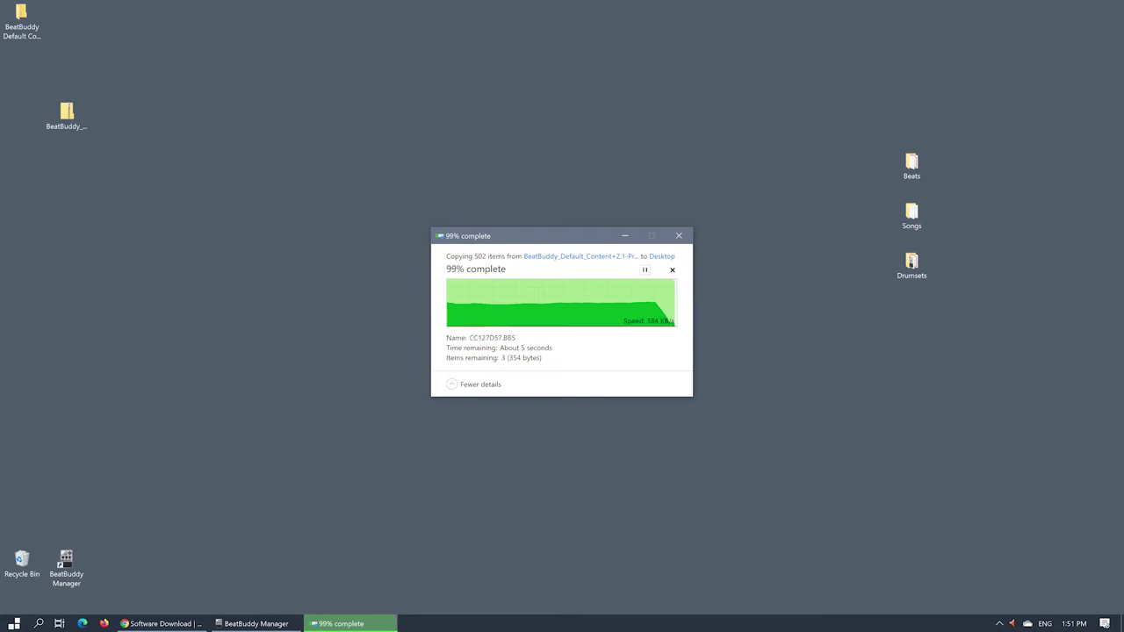
pyautogui.moveTo(685, 326); pyautogui.dragTo(155, 377)
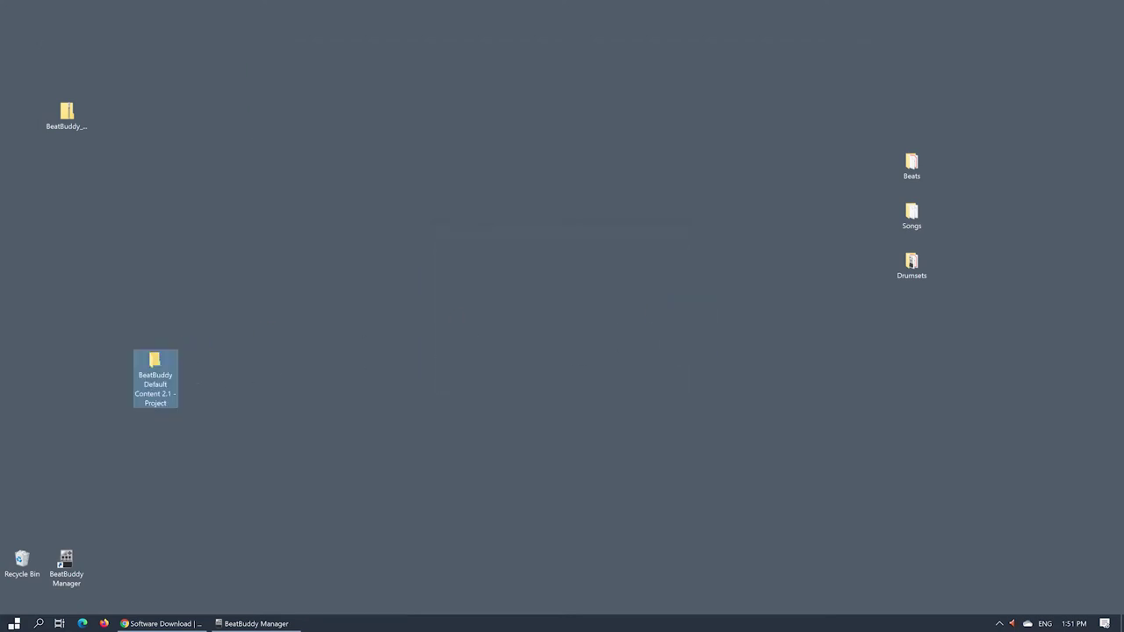
pyautogui.press('Return')
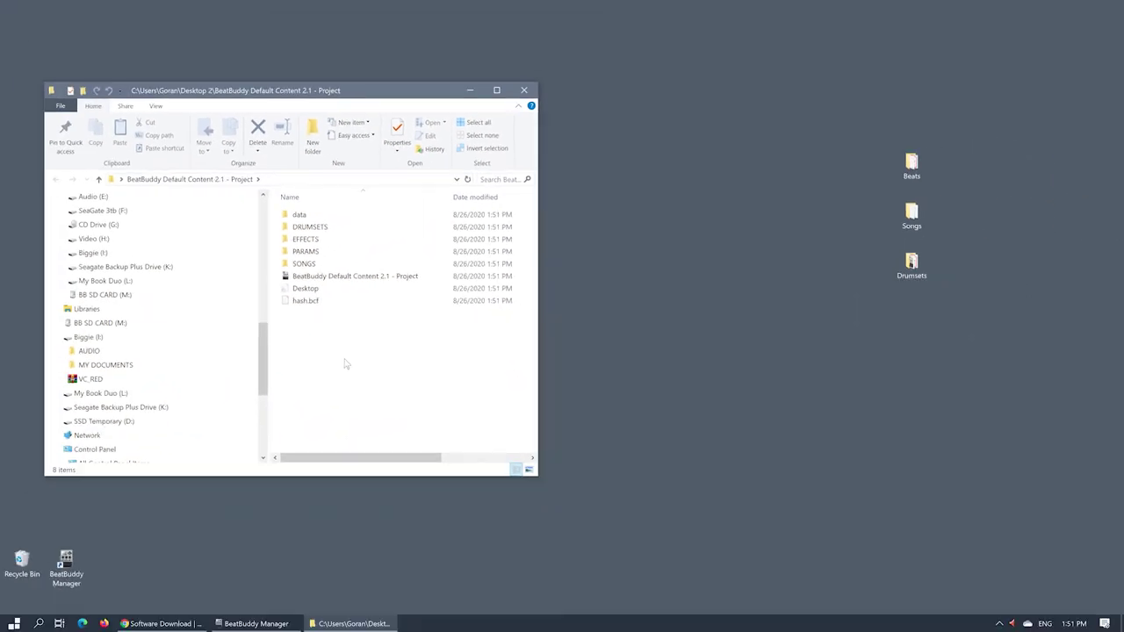
# Wipe BB SD CARD (M:), copy the eight project items onto it, and view its Properties.
pyautogui.press('super+e')
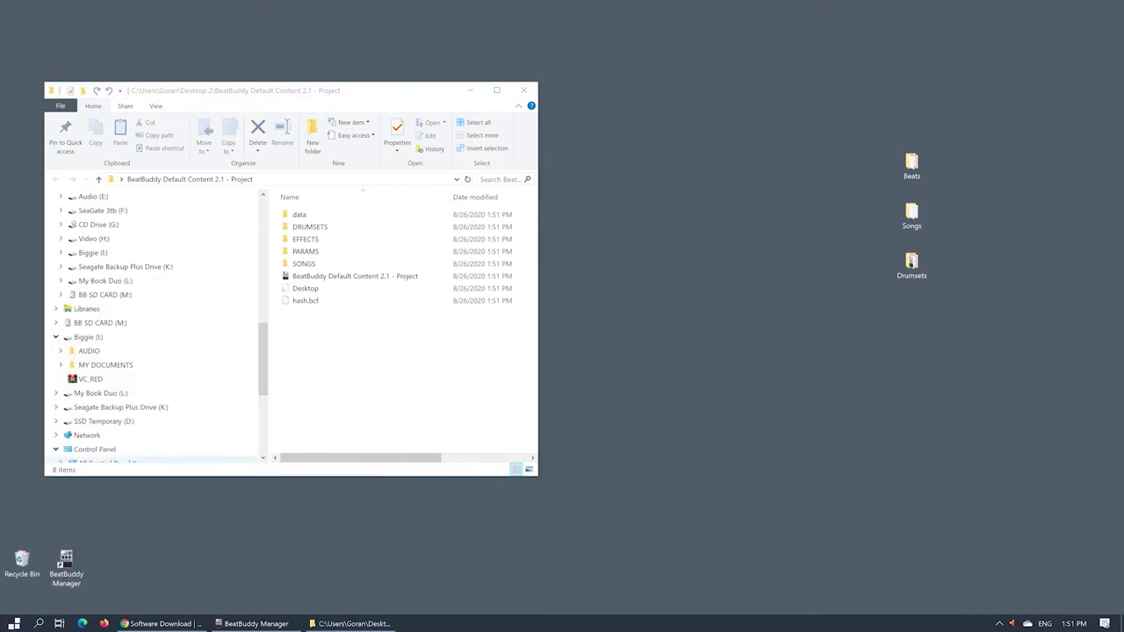
pyautogui.write('bb')
pyautogui.press('Return')
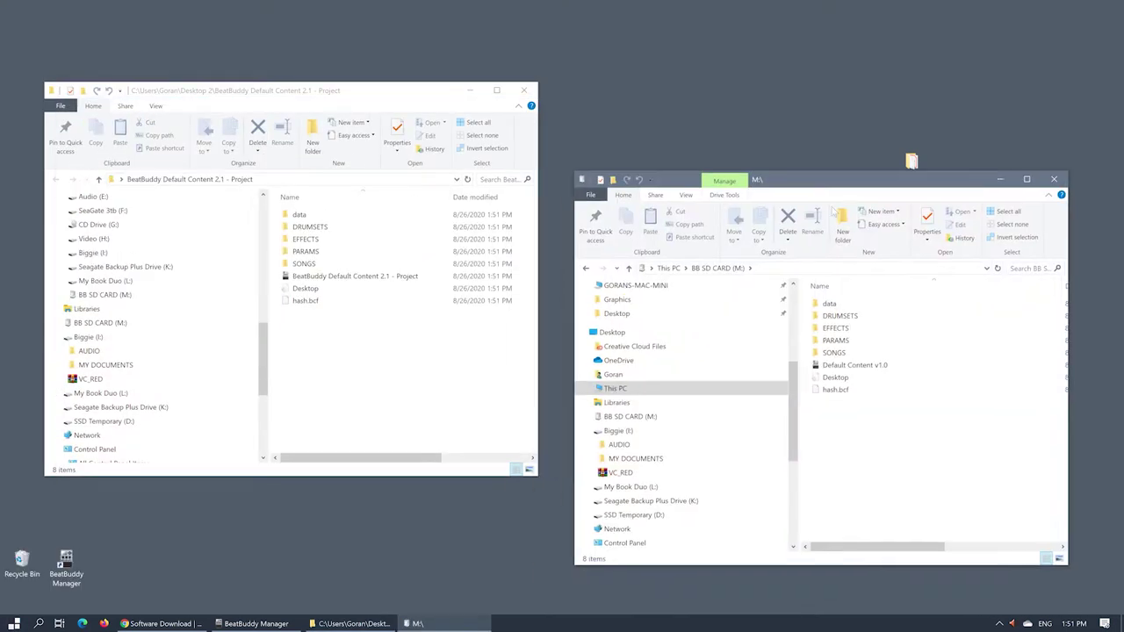
pyautogui.click(926, 492)
pyautogui.hotkey('ctrl', 'a')
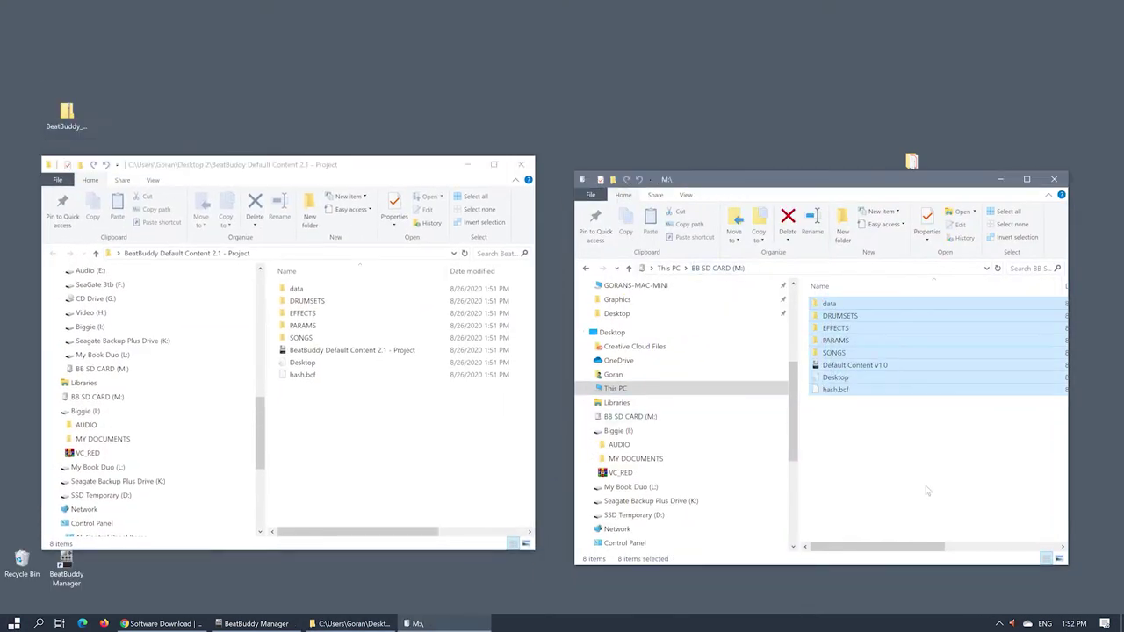
pyautogui.press('Delete')
pyautogui.press('Return')
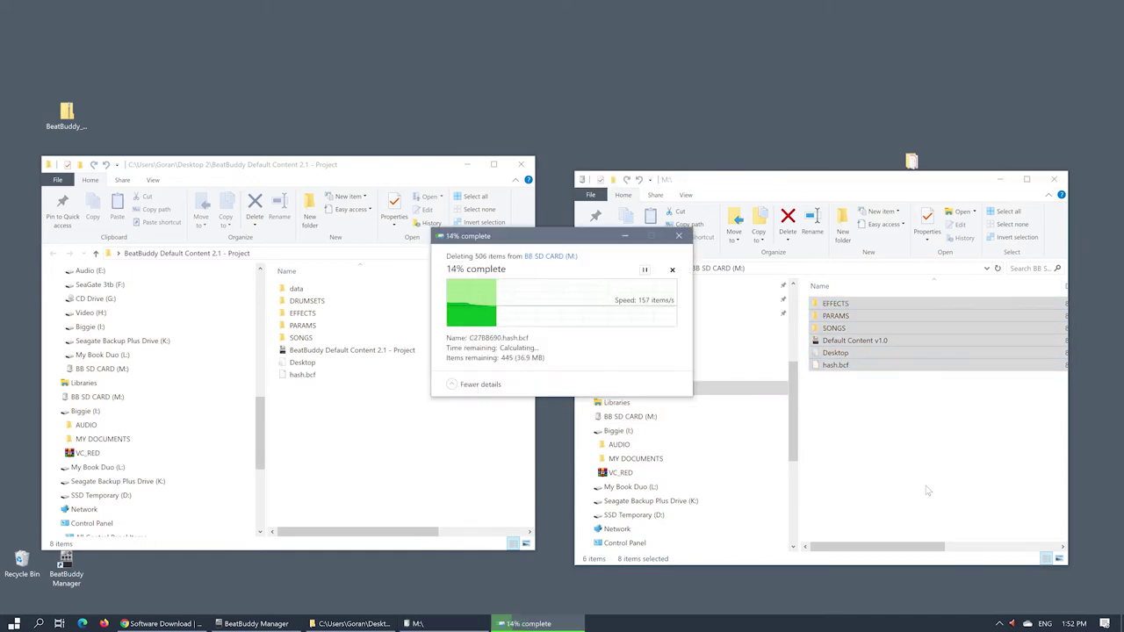
pyautogui.moveTo(453, 423); pyautogui.dragTo(845, 381)
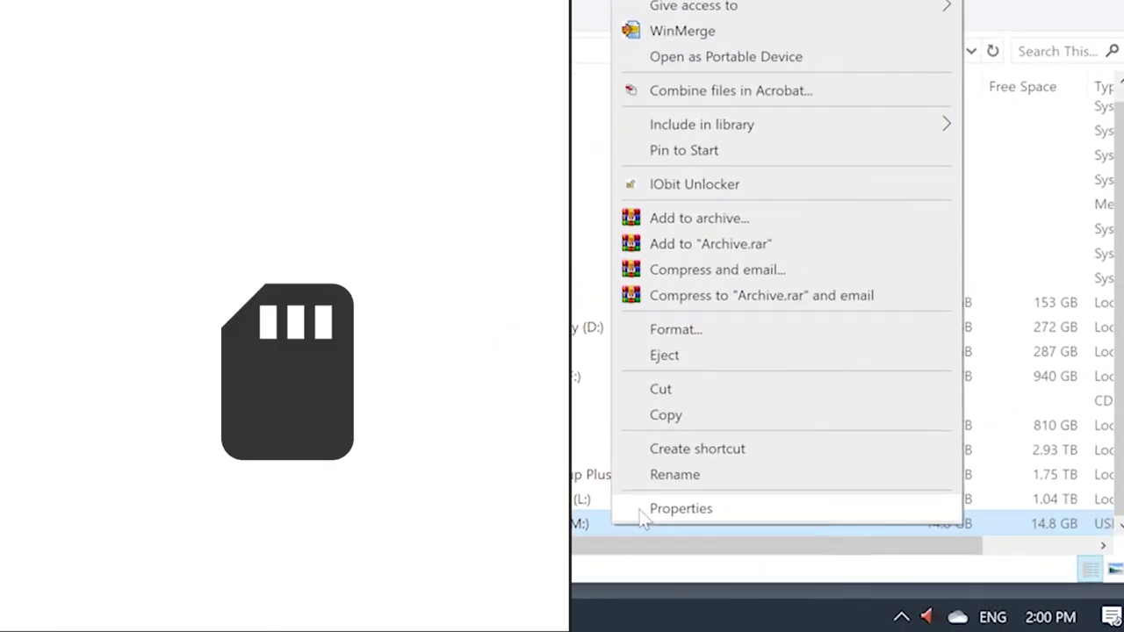
pyautogui.click(640, 512)
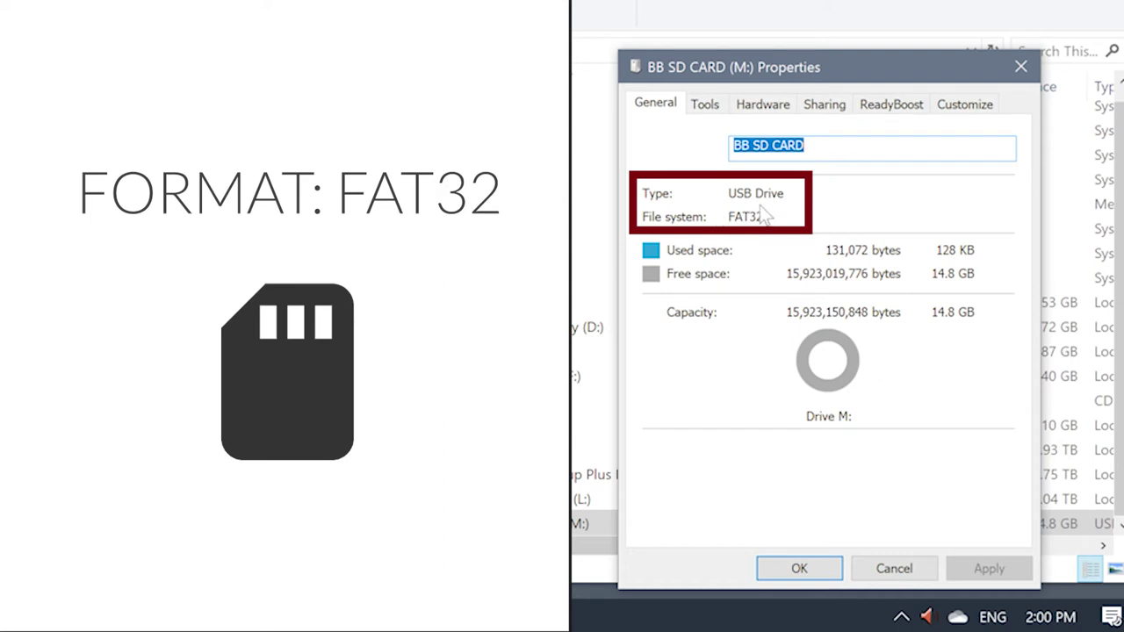
# Google 'how to format SD card to fat32', then return to BeatBuddy Manager.
pyautogui.write('how to format SD card to')
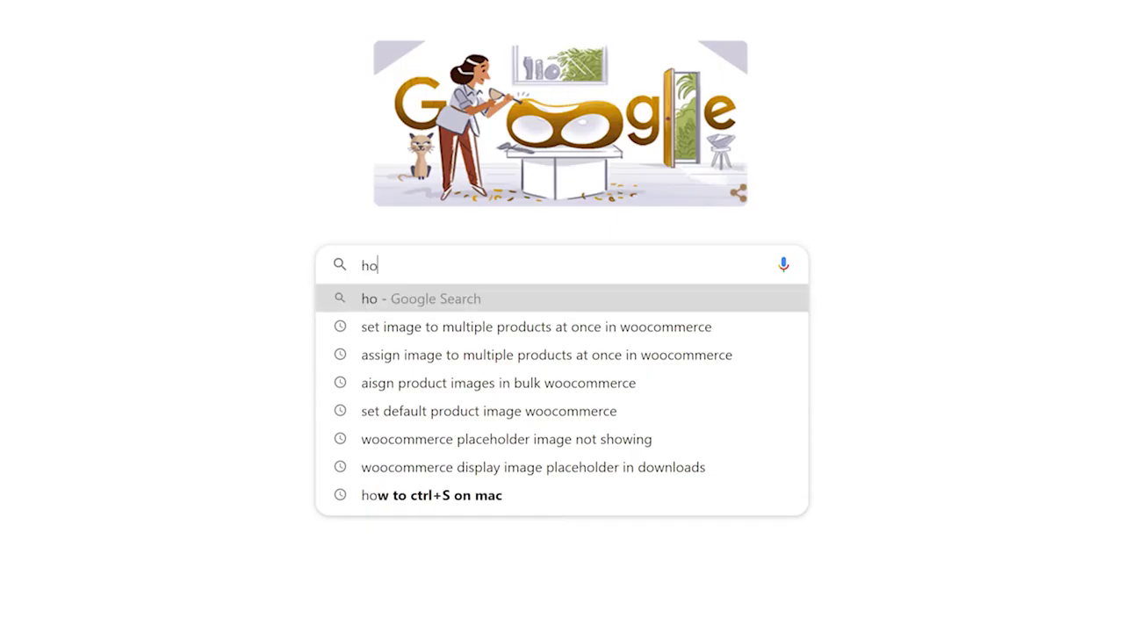
pyautogui.press('Return')
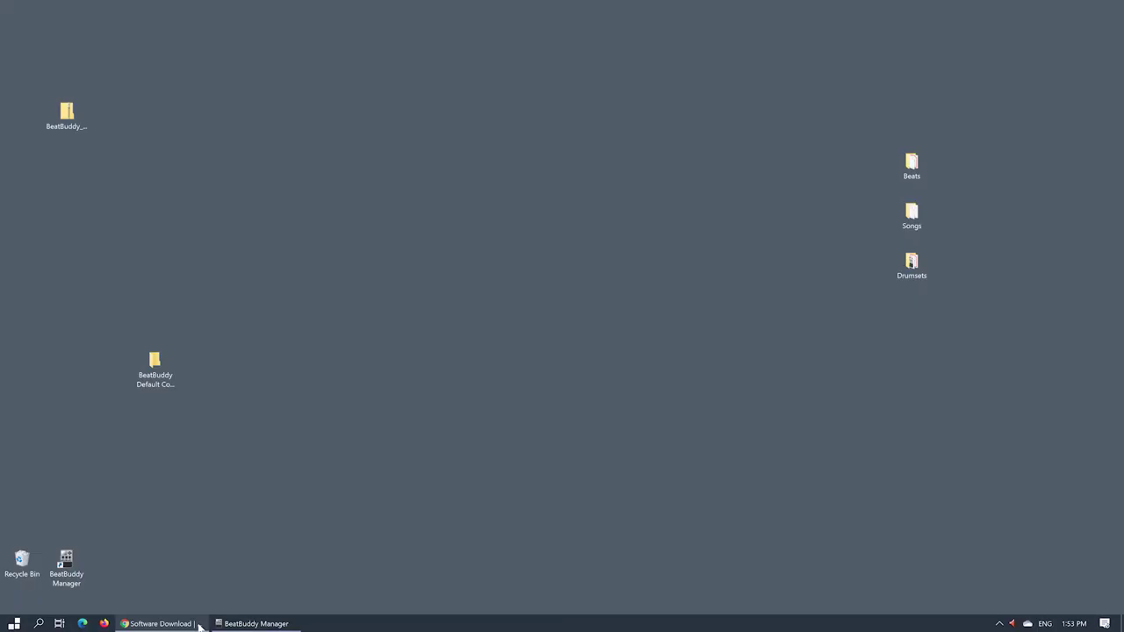
pyautogui.click(239, 623)
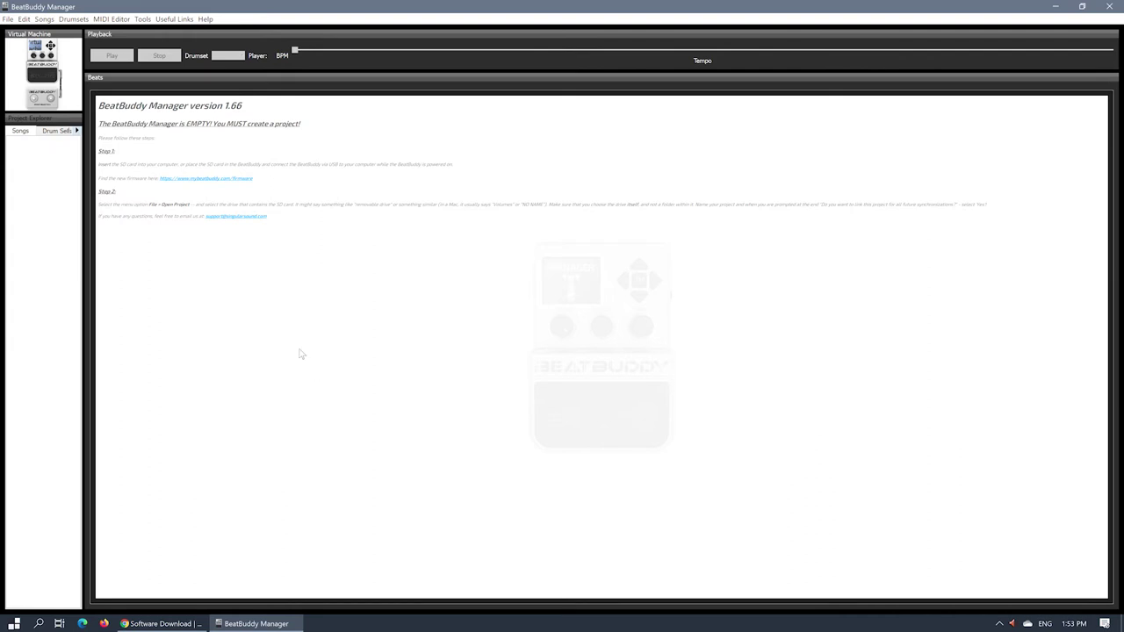
# Copy the BBWorkspace folder path from Tools > Set Workspace Location.
pyautogui.click(142, 18)
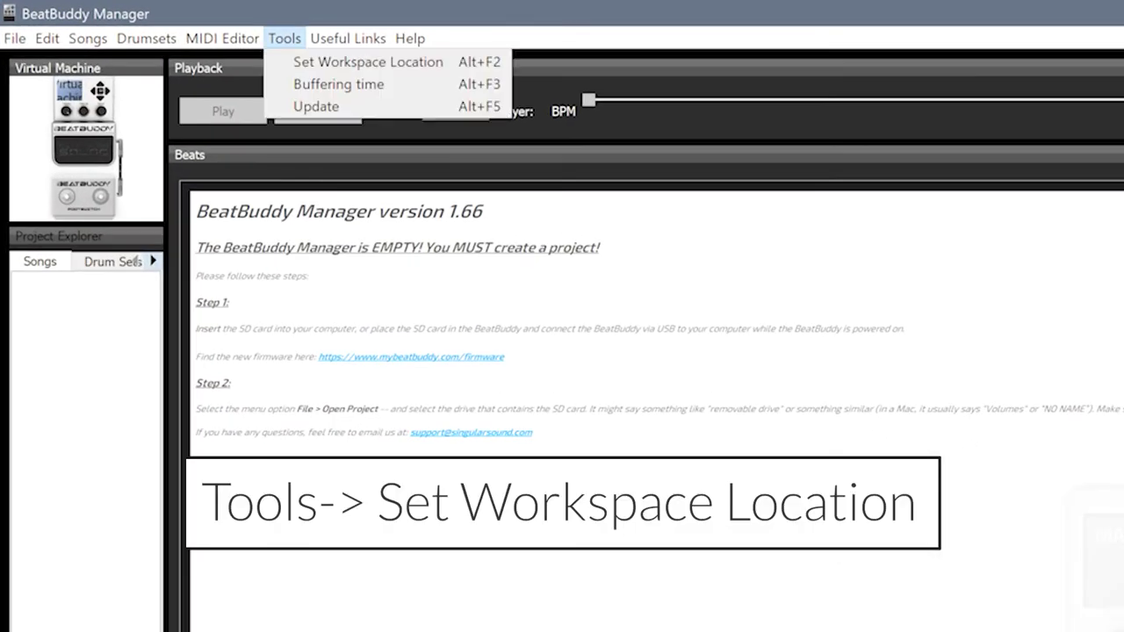
pyautogui.press('Down')
pyautogui.press('Return')
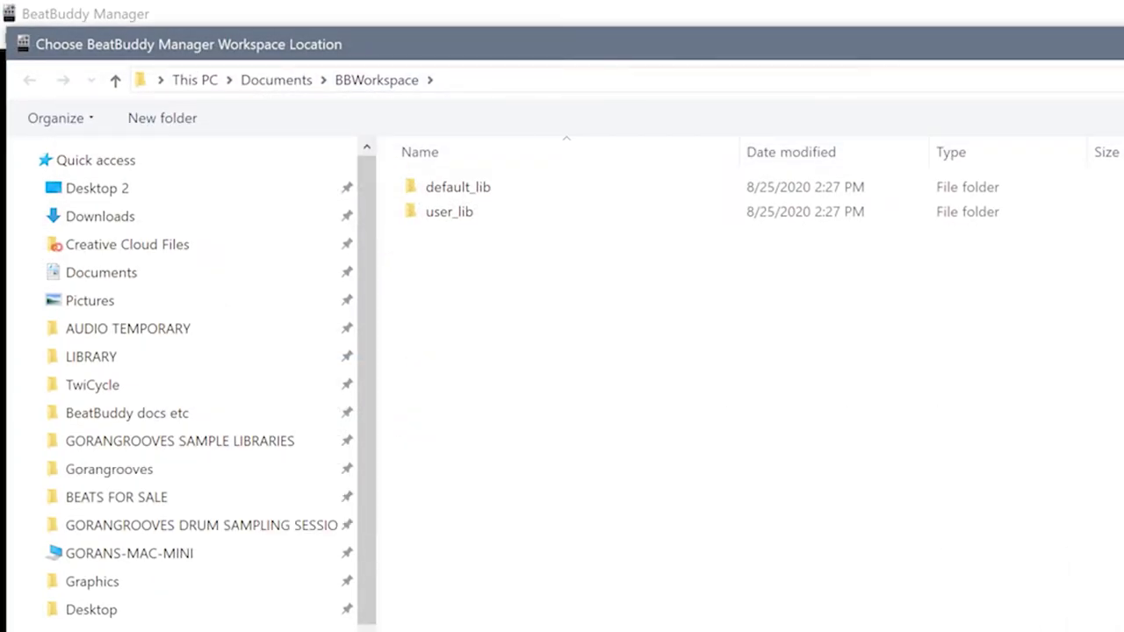
pyautogui.click(492, 79)
pyautogui.hotkey('ctrl', 'c')
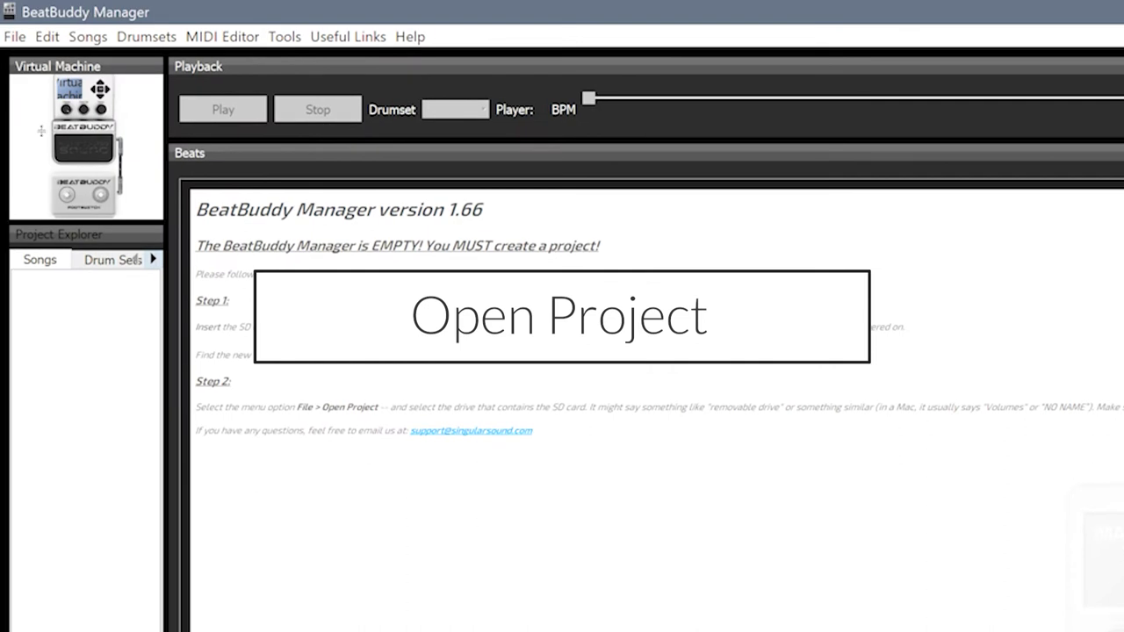
# Open the BeatBuddy Default Content 2.1 project from the SD card.
pyautogui.click(15, 36)
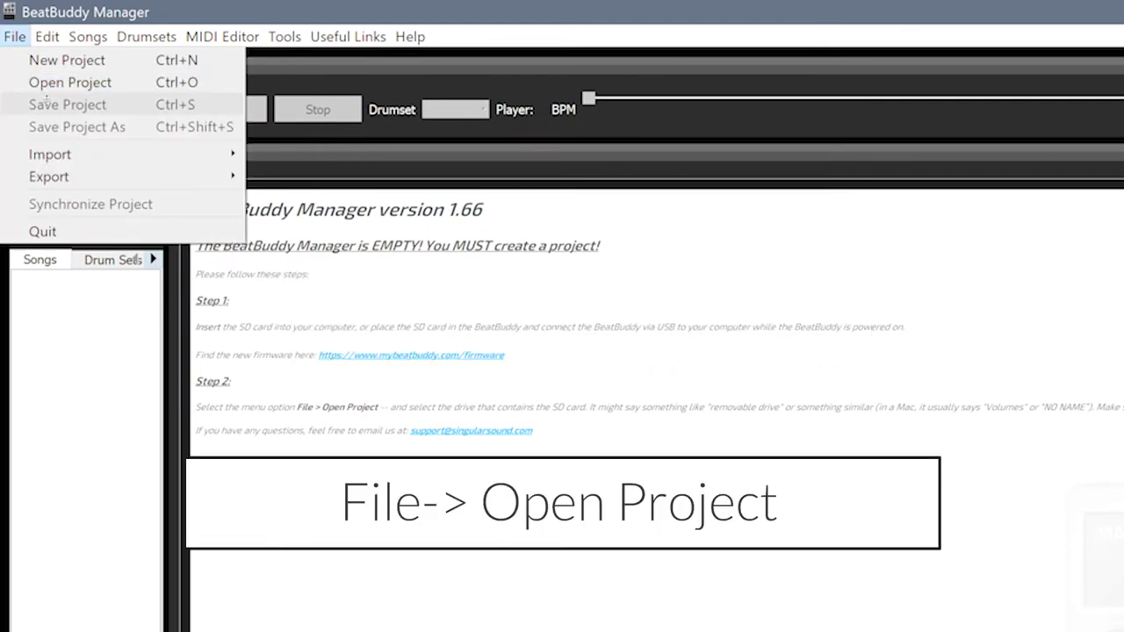
pyautogui.click(55, 81)
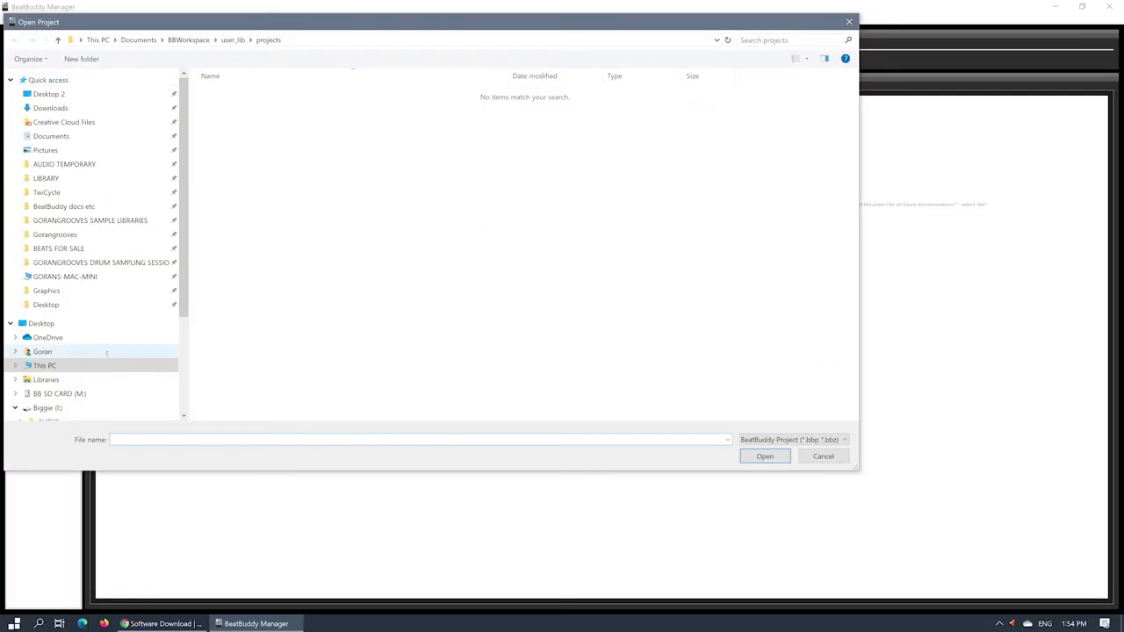
pyautogui.click(106, 364)
pyautogui.doubleClick(392, 254)
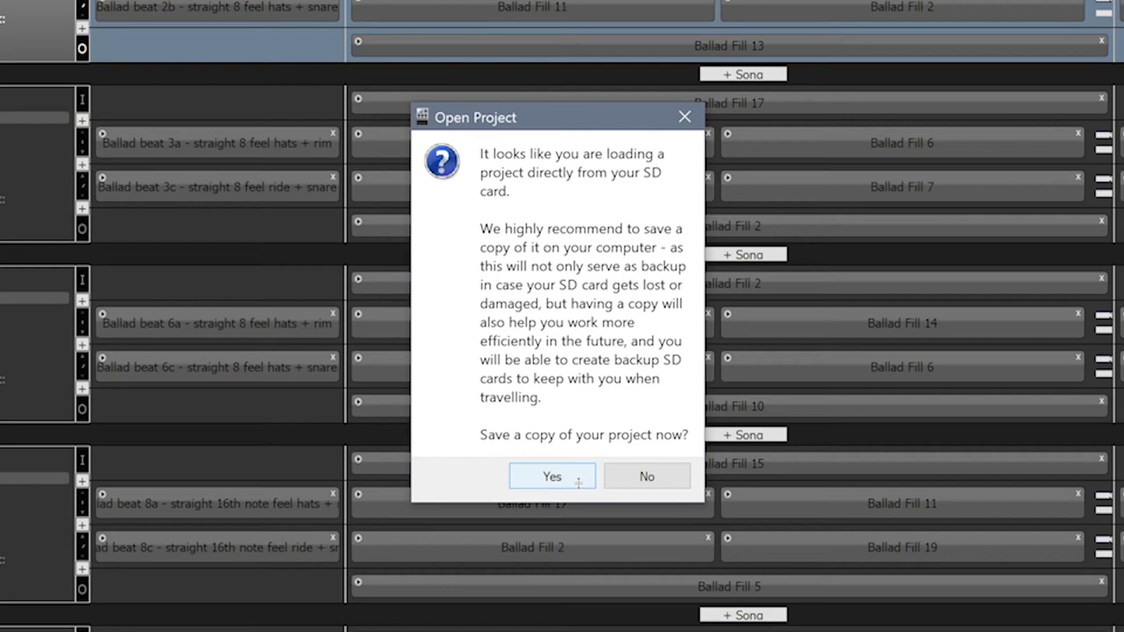
# Save a linked copy as My Project in BBWorkspace\user_lib\projects.
pyautogui.click(578, 479)
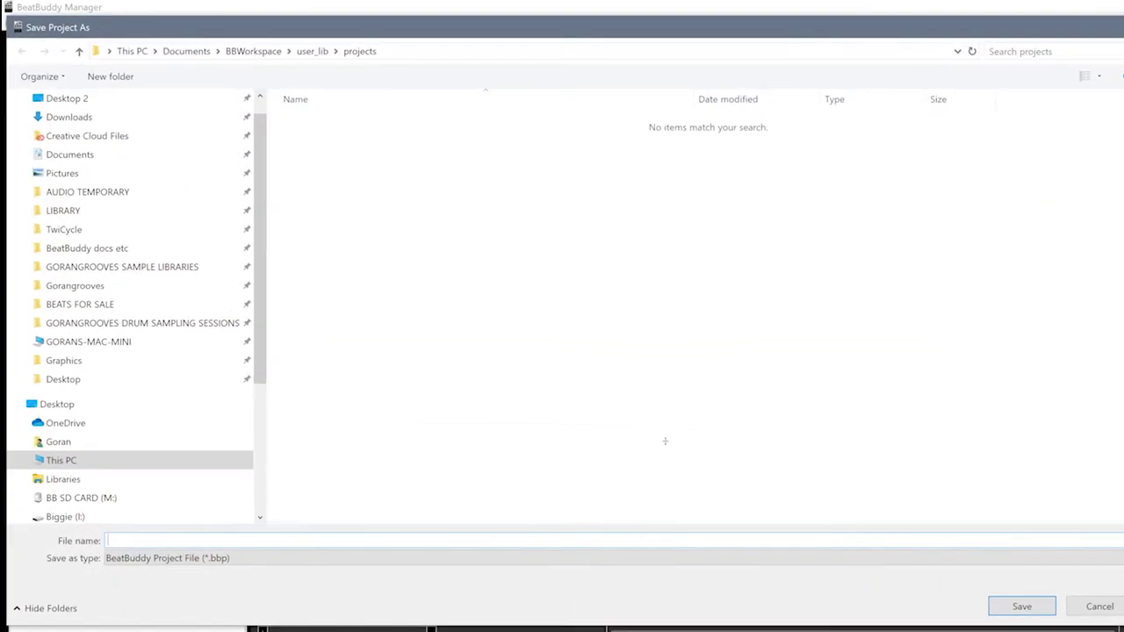
pyautogui.click(641, 79)
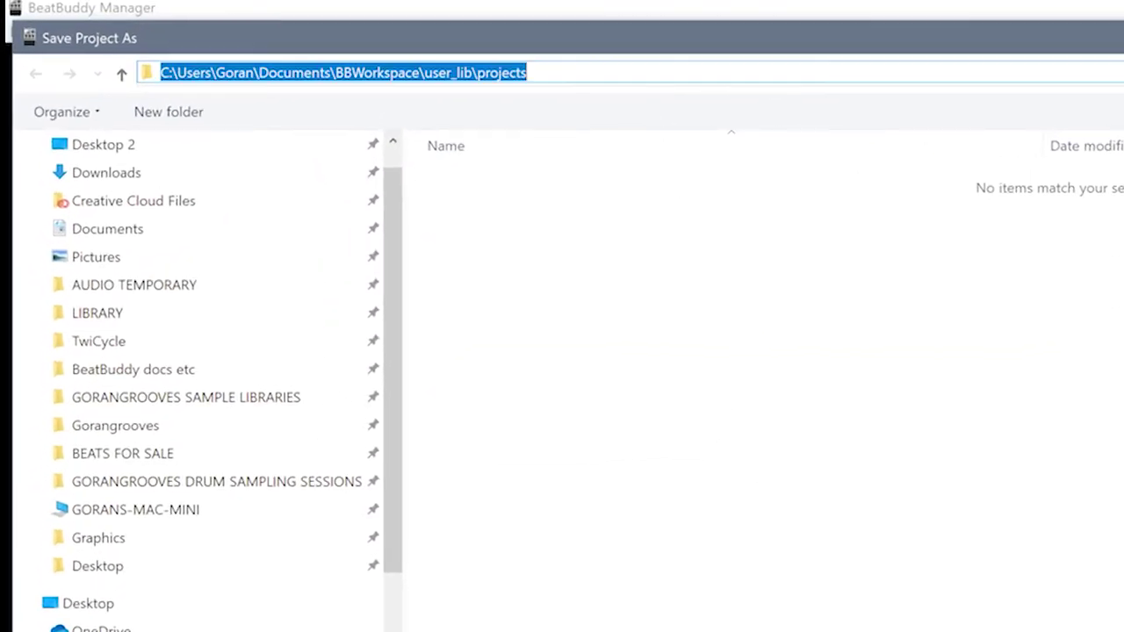
pyautogui.hotkey('ctrl', 'v')
pyautogui.press('Return')
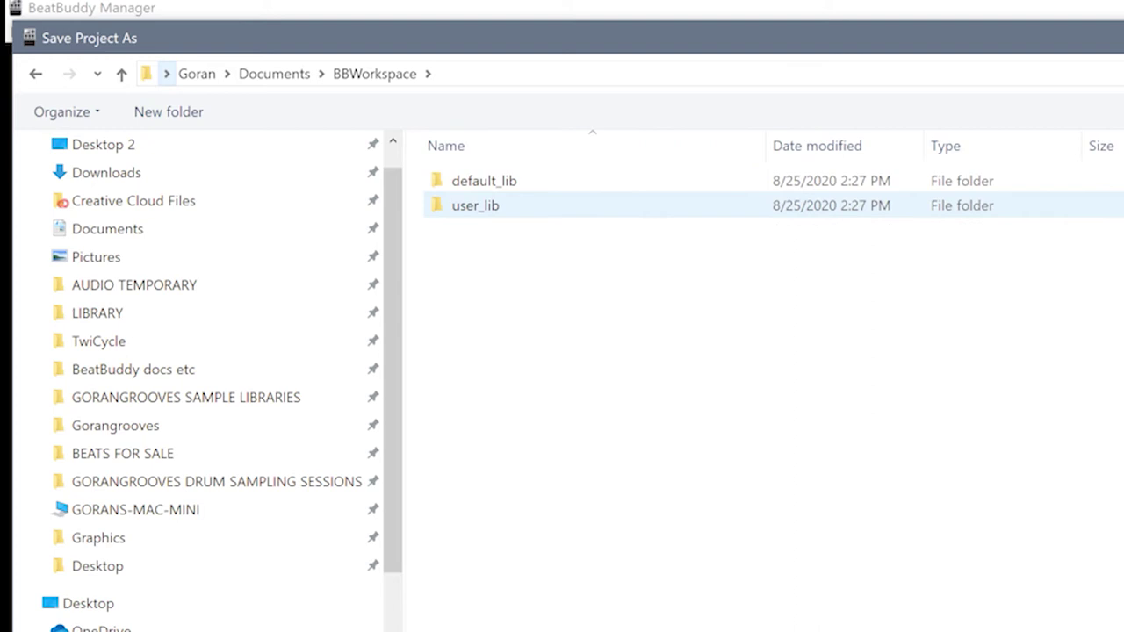
pyautogui.press('Return')
pyautogui.press('Down')
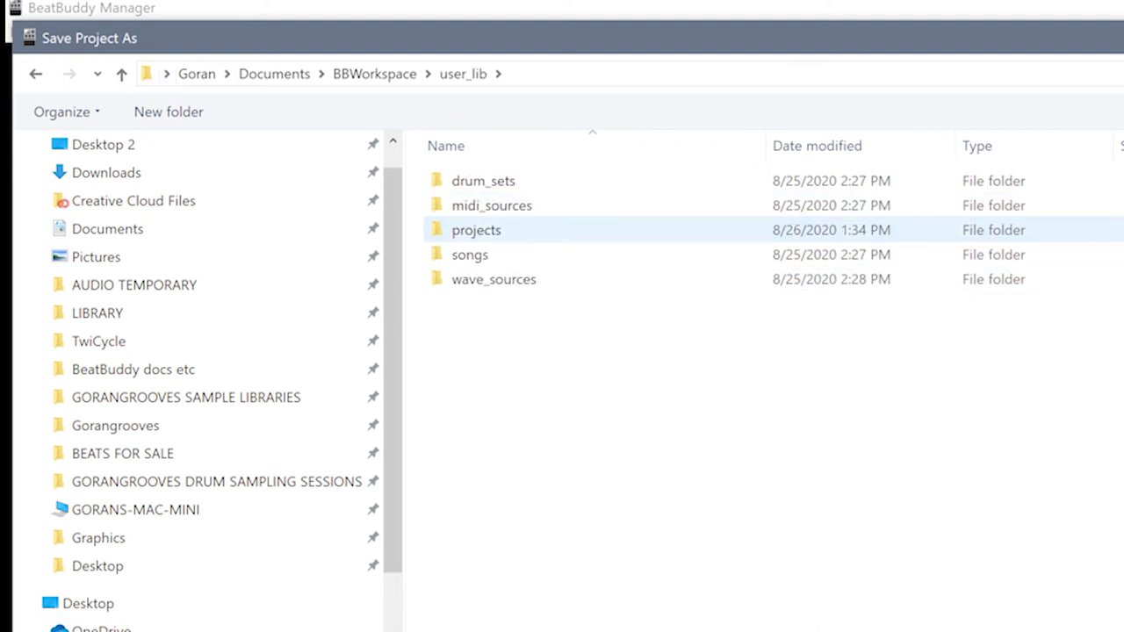
pyautogui.press('Return')
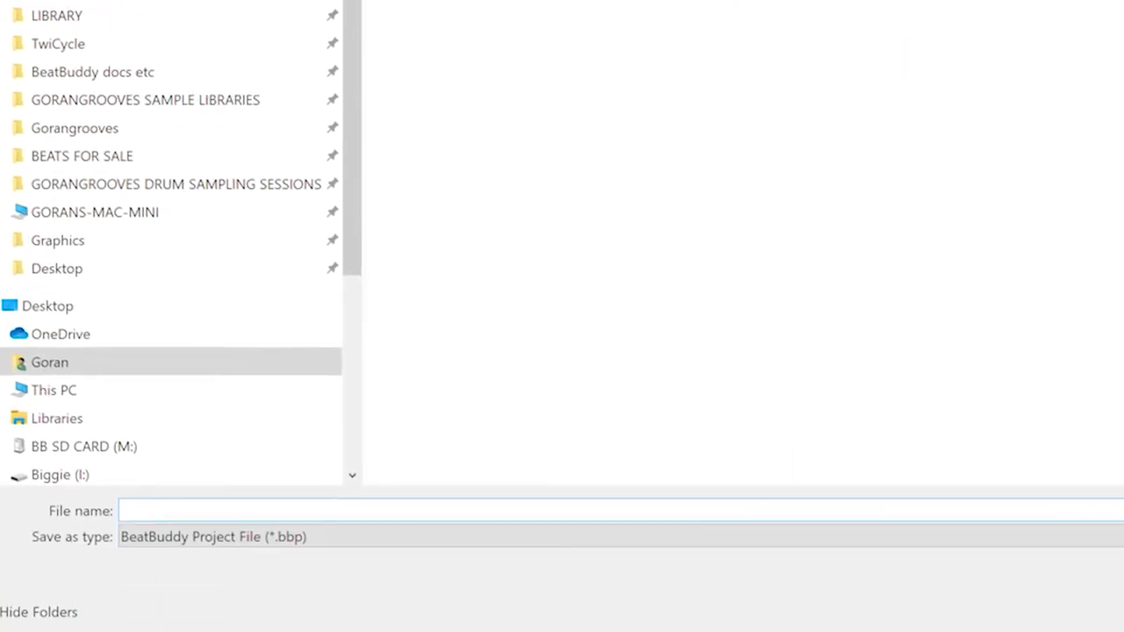
pyautogui.write('My Project')
pyautogui.press('Return')
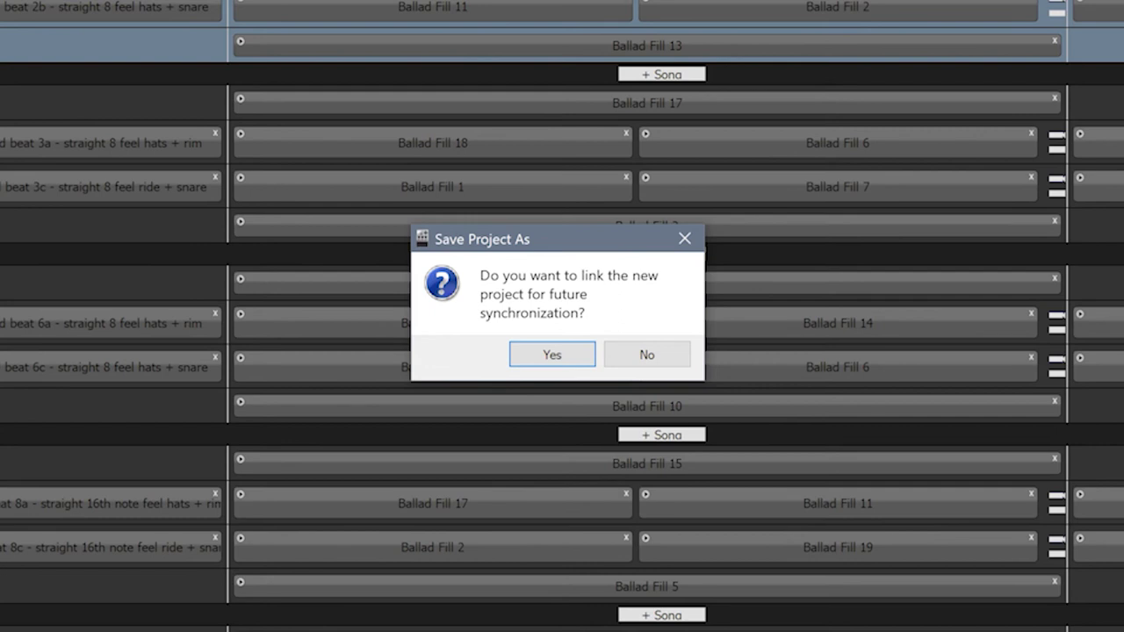
pyautogui.press('Return')
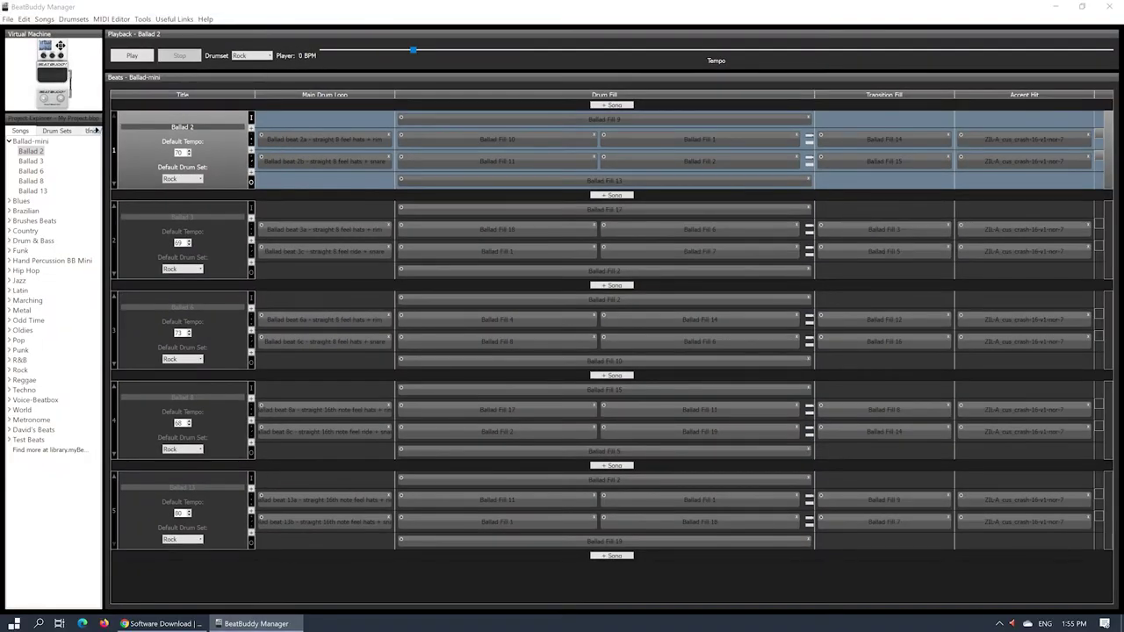
# Delete both BeatBuddy folders from the desktop, keeping the Beats, Songs and Drumsets folders.
pyautogui.press('super+d')
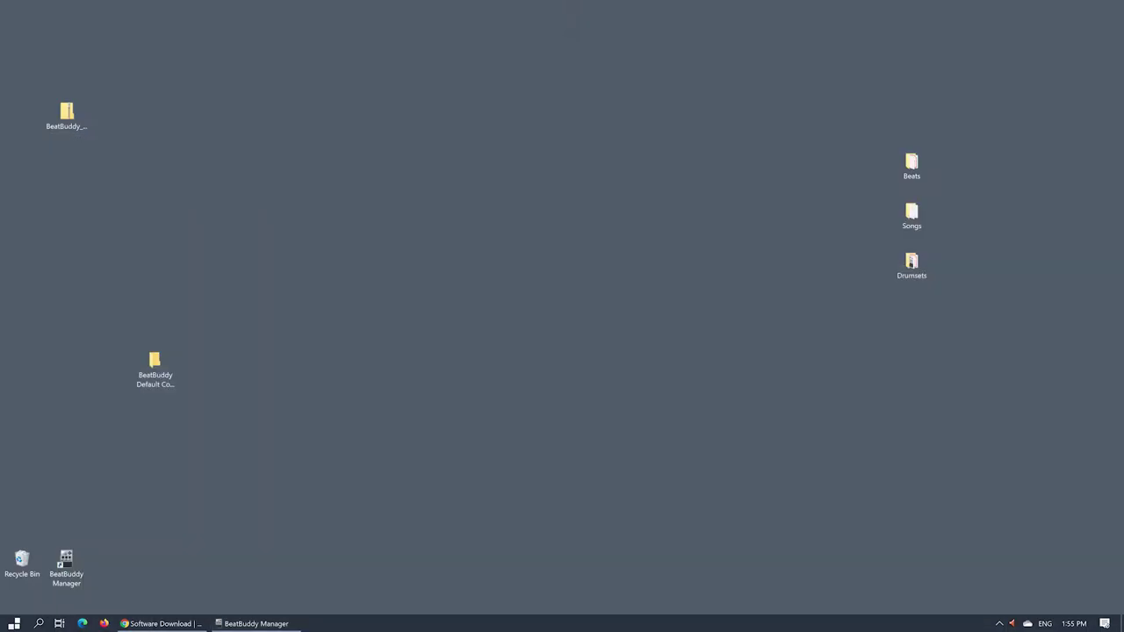
pyautogui.moveTo(234, 482); pyautogui.dragTo(58, 51)
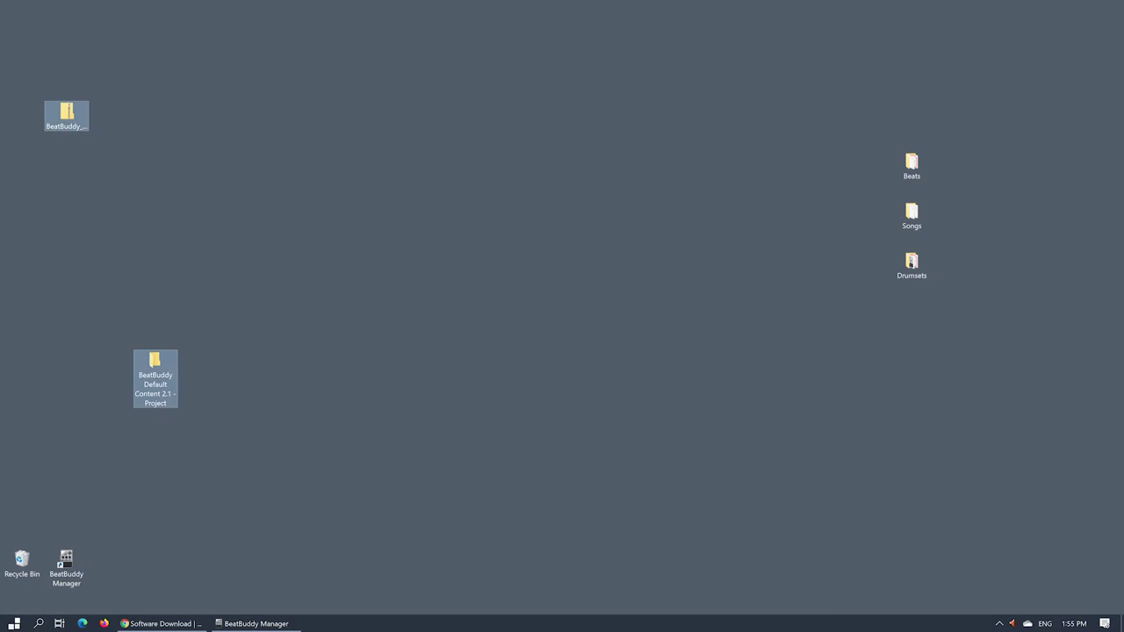
pyautogui.press('Delete')
pyautogui.press('Return')
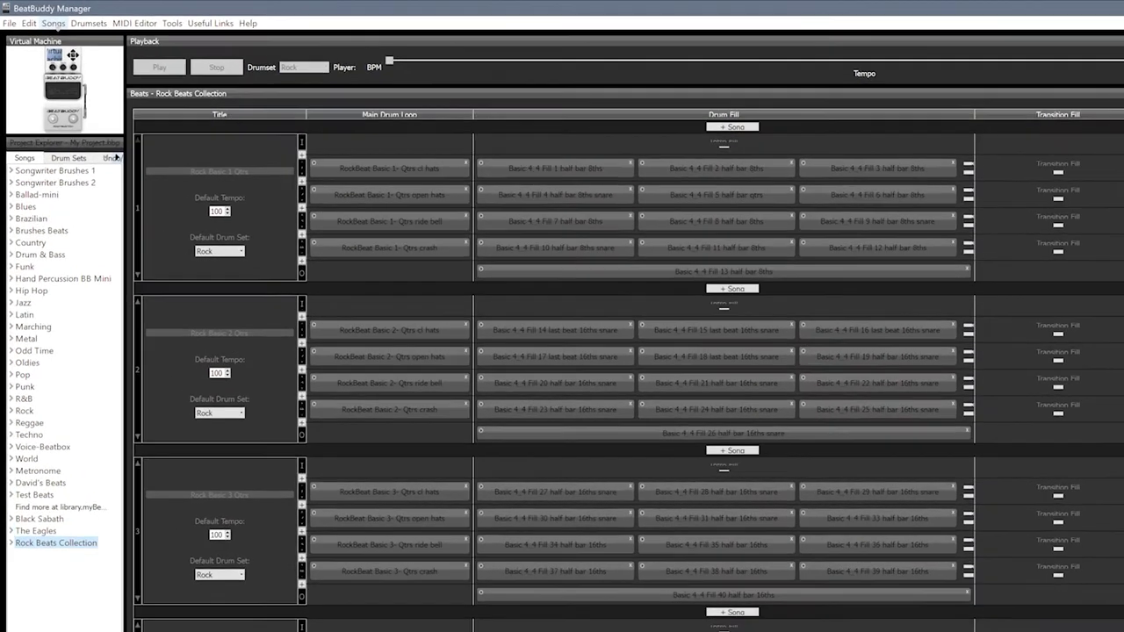
# Add a new song folder from the Songs menu and name it Premium Songs.
pyautogui.click(52, 23)
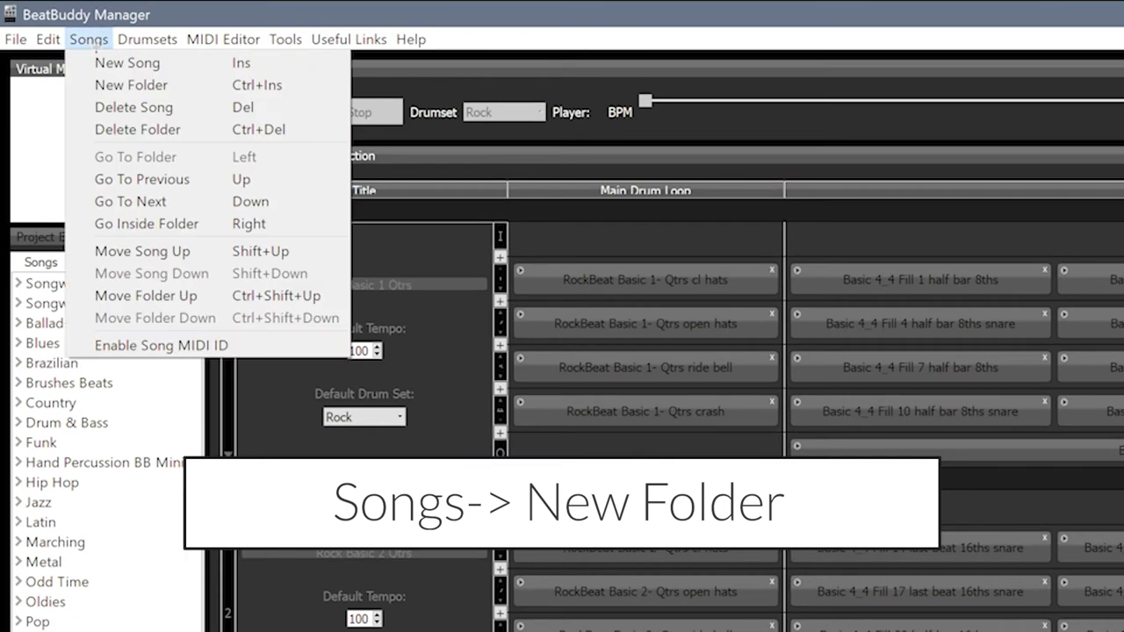
pyautogui.click(102, 84)
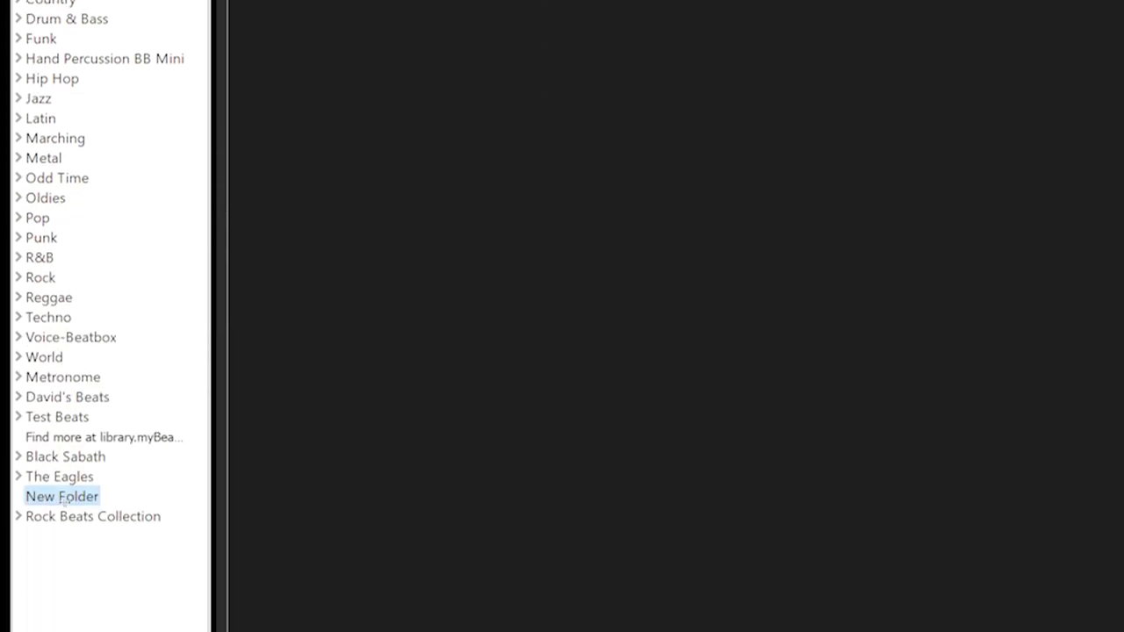
pyautogui.click(64, 497)
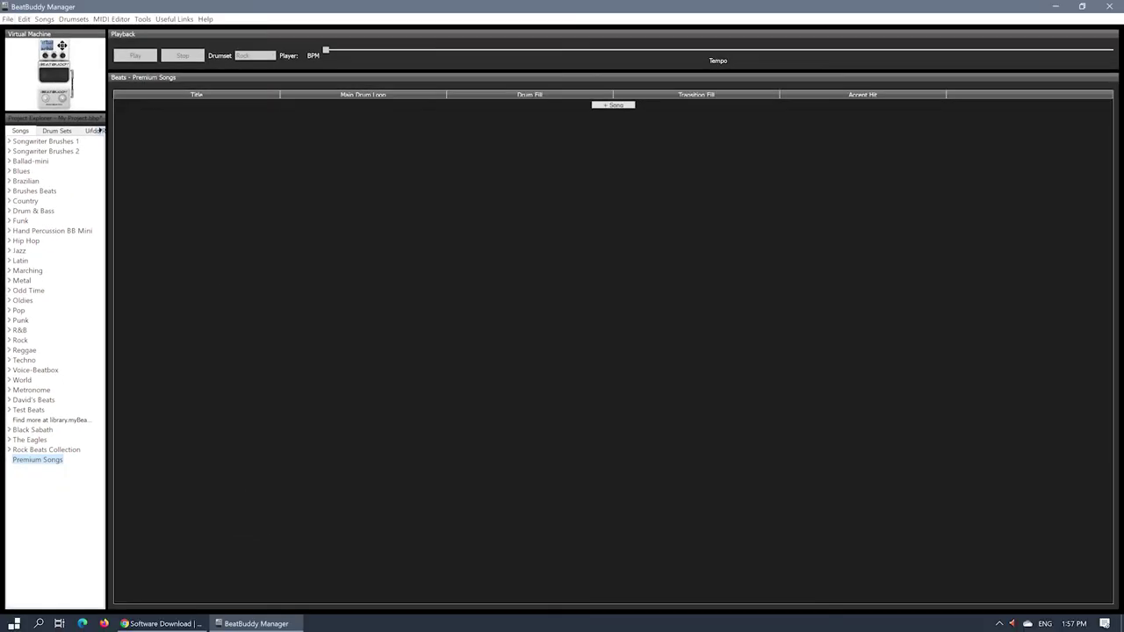
# Import all four .sng files from the desktop Songs folder into the project.
pyautogui.hotkey('alt', 'f')
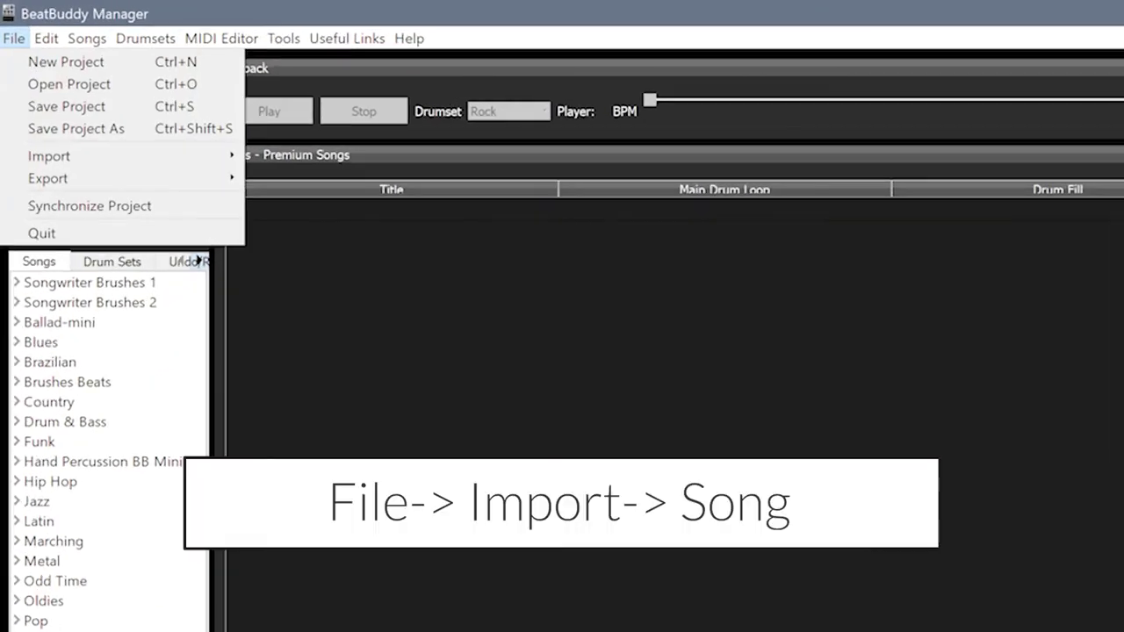
pyautogui.press('Down')
pyautogui.press('Down')
pyautogui.press('Down')
pyautogui.press('Down')
pyautogui.press('Down')
pyautogui.press('Right')
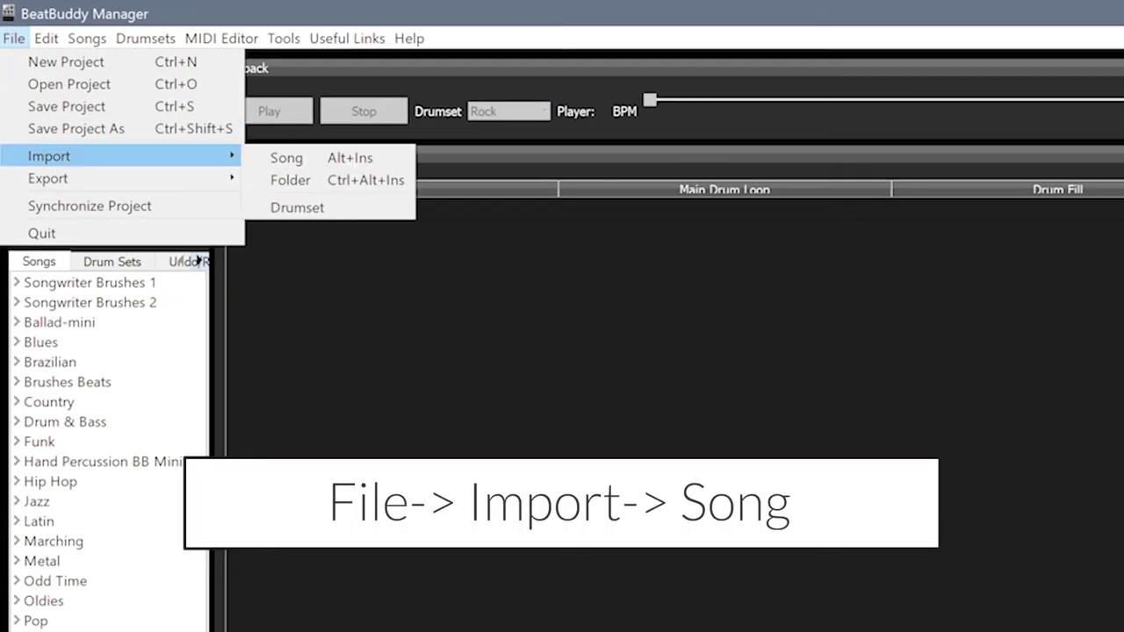
pyautogui.press('Down')
pyautogui.press('Return')
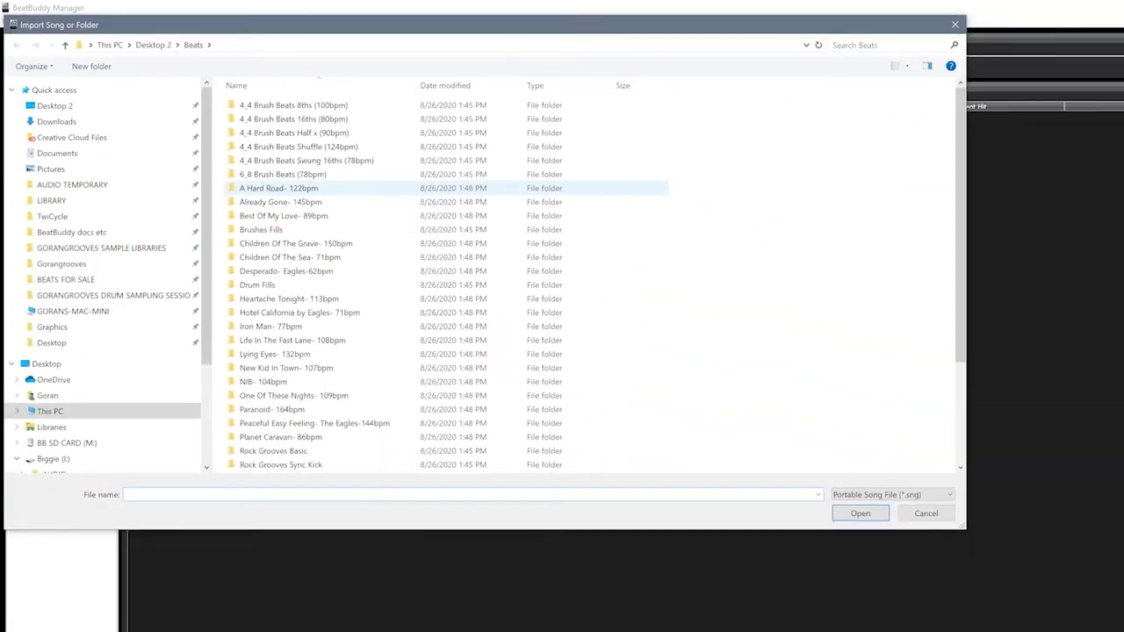
pyautogui.click(153, 45)
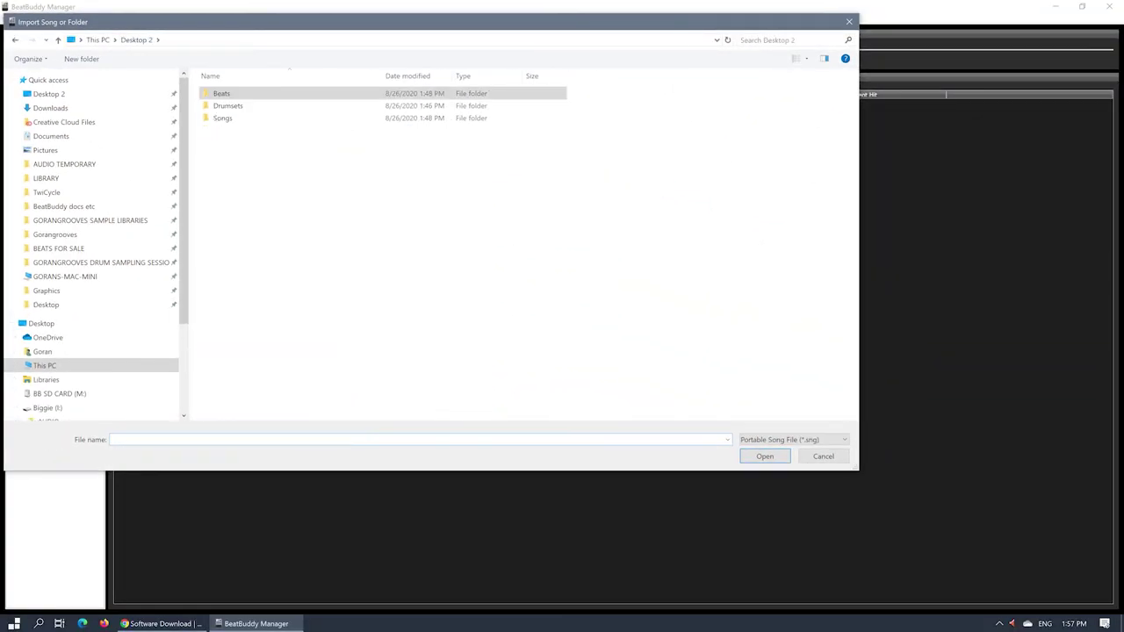
pyautogui.press('Down')
pyautogui.press('Down')
pyautogui.press('Return')
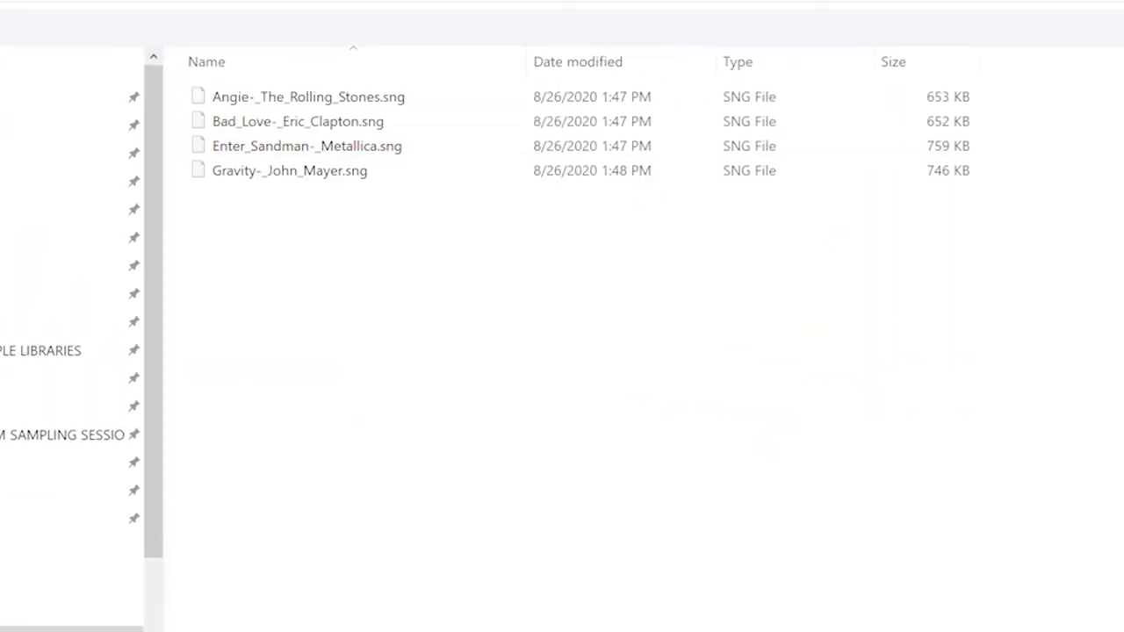
pyautogui.moveTo(345, 318); pyautogui.dragTo(239, 76)
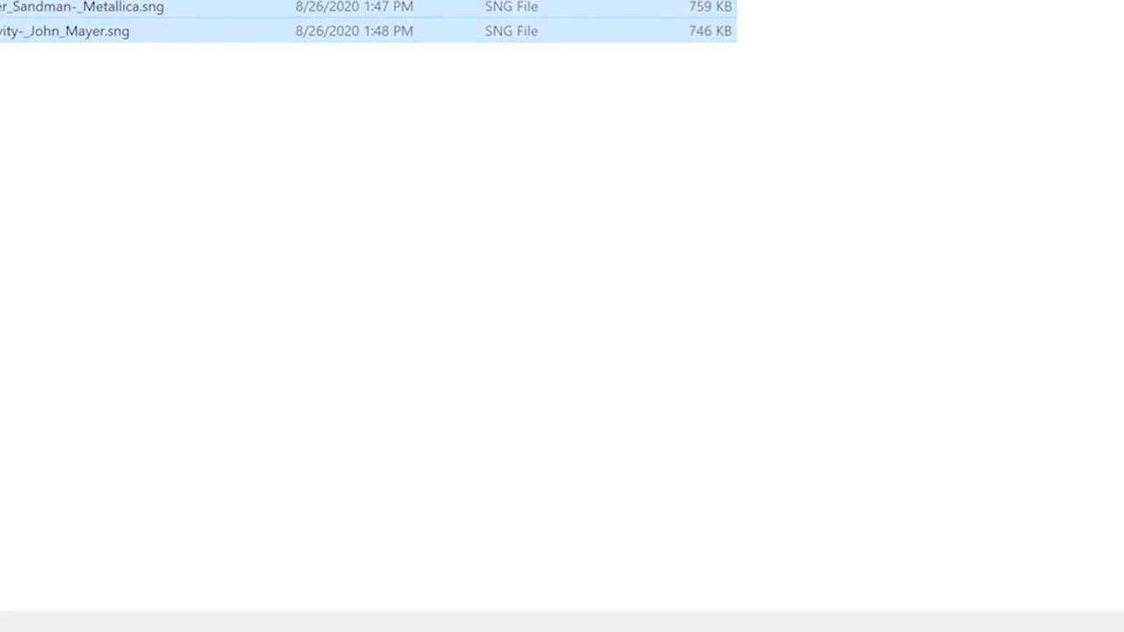
pyautogui.press('Return')
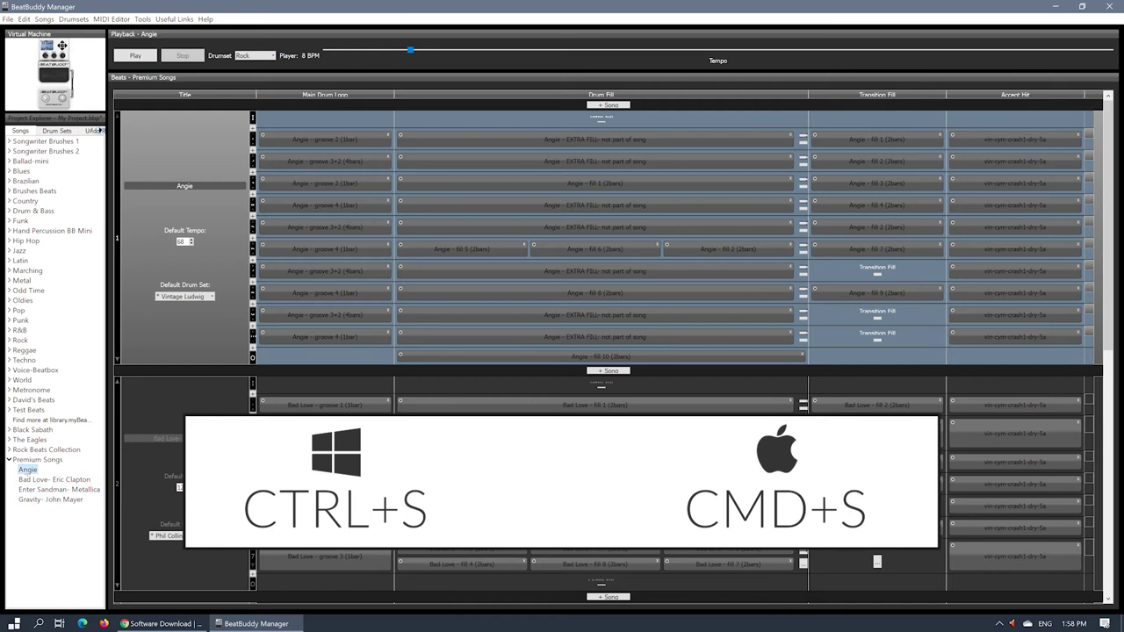
# Move Angie below Bad Love in Premium Songs and save the project.
pyautogui.moveTo(28, 472); pyautogui.dragTo(30, 488)
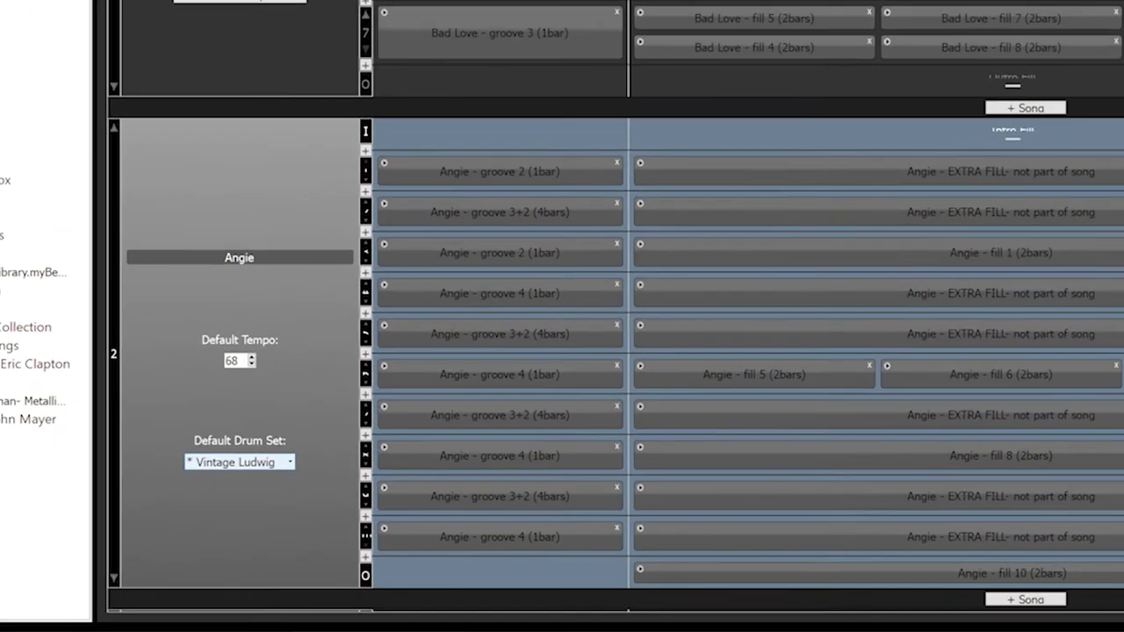
pyautogui.click(180, 523)
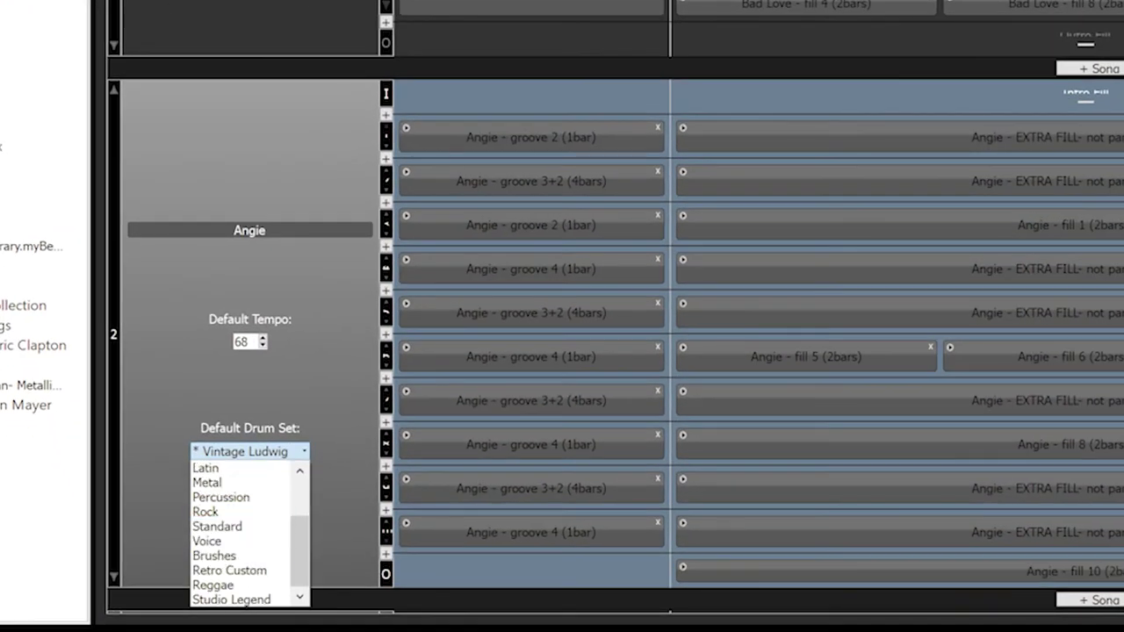
pyautogui.click(229, 570)
pyautogui.hotkey('ctrl', 's')
# Set Gravity- John Mayer's default drum set to Retro Custom and save.
pyautogui.click(35, 406)
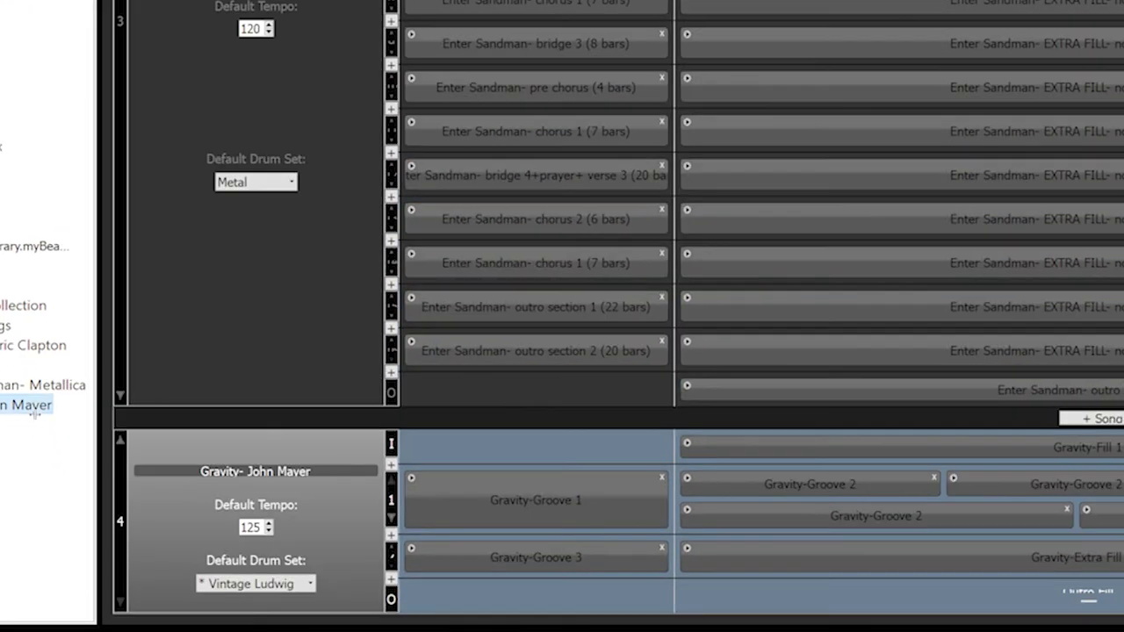
pyautogui.click(255, 561)
pyautogui.scroll(-2, 251, 501)
pyautogui.click(251, 512)
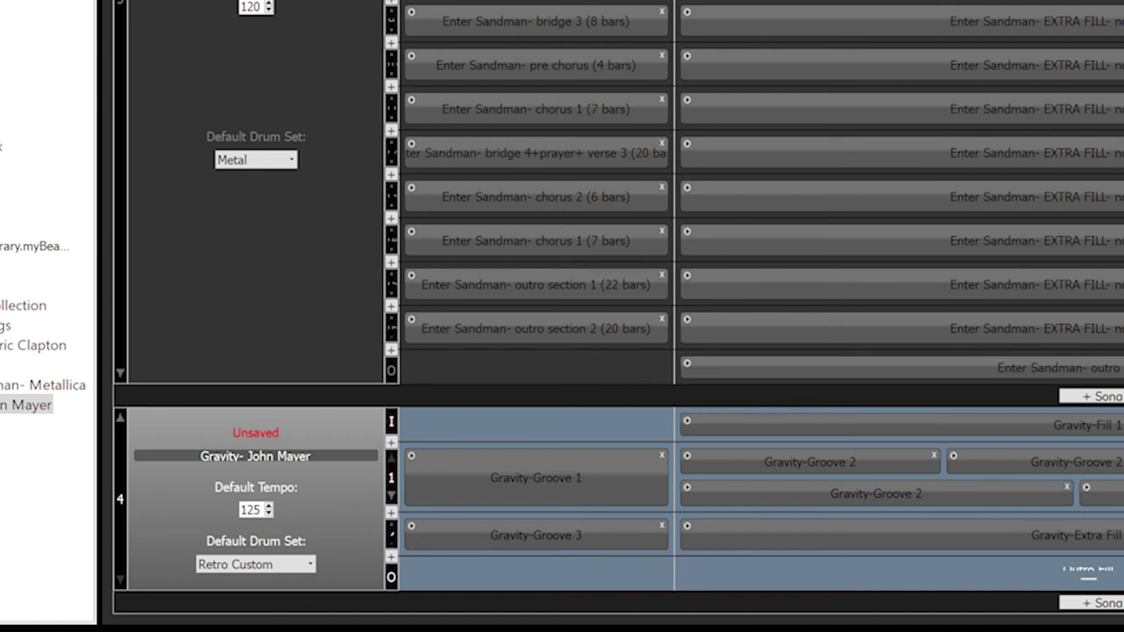
pyautogui.hotkey('ctrl', 's')
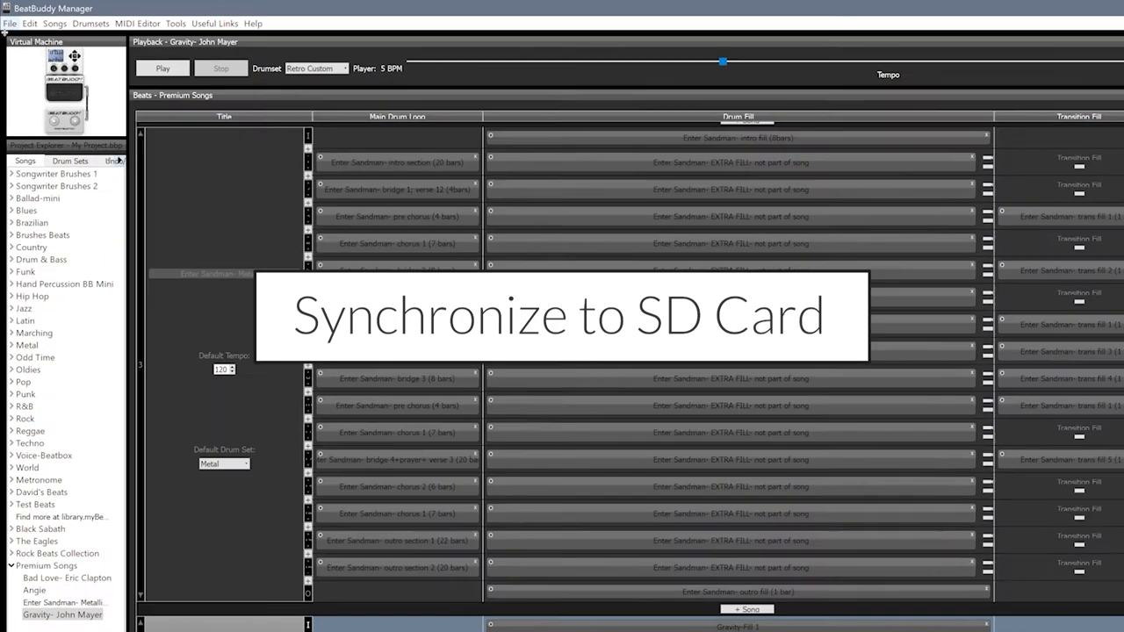
# Run File > Synchronize Project and confirm syncing to the SD card at M:/.
pyautogui.hotkey('alt', 'f')
pyautogui.press('Down')
pyautogui.press('Down')
pyautogui.press('Down')
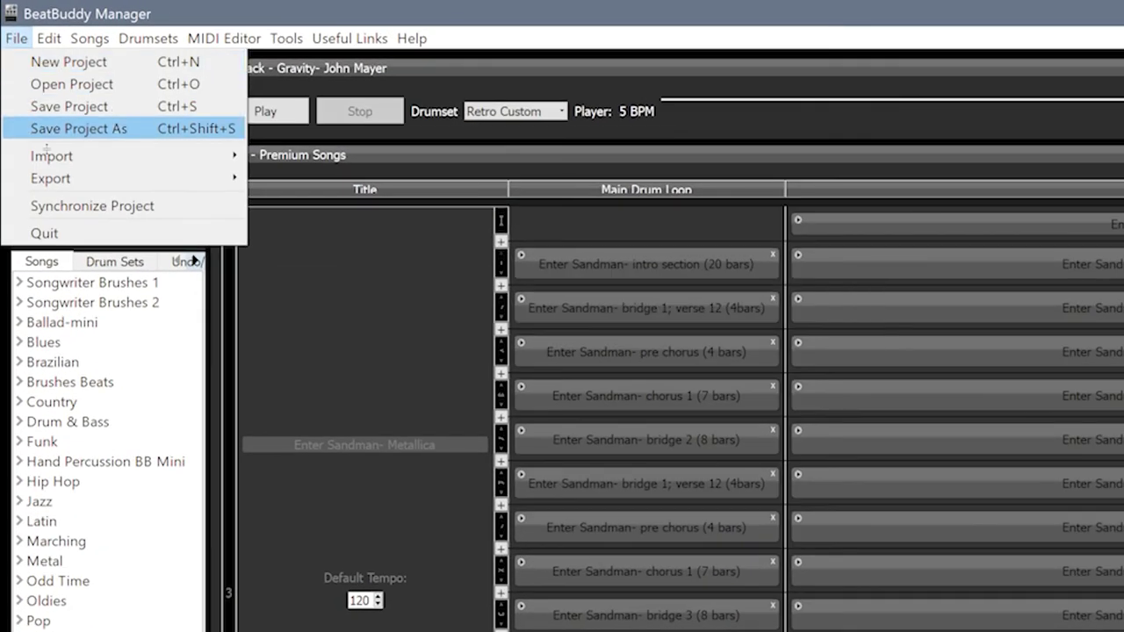
pyautogui.press('Down')
pyautogui.press('Down')
pyautogui.press('Down')
pyautogui.press('Return')
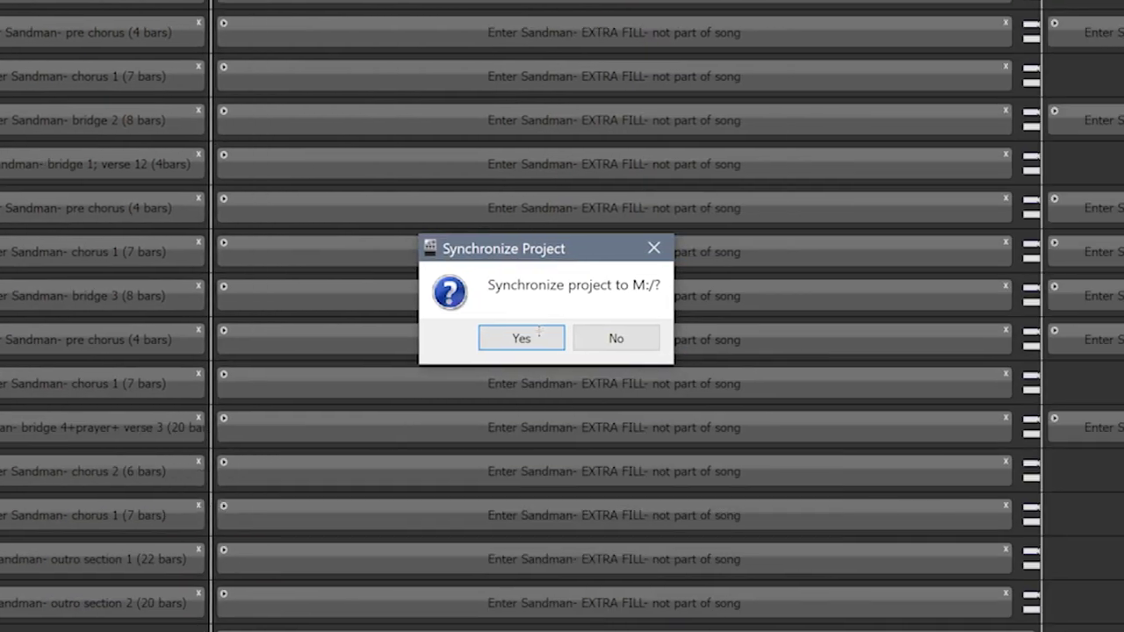
pyautogui.click(543, 334)
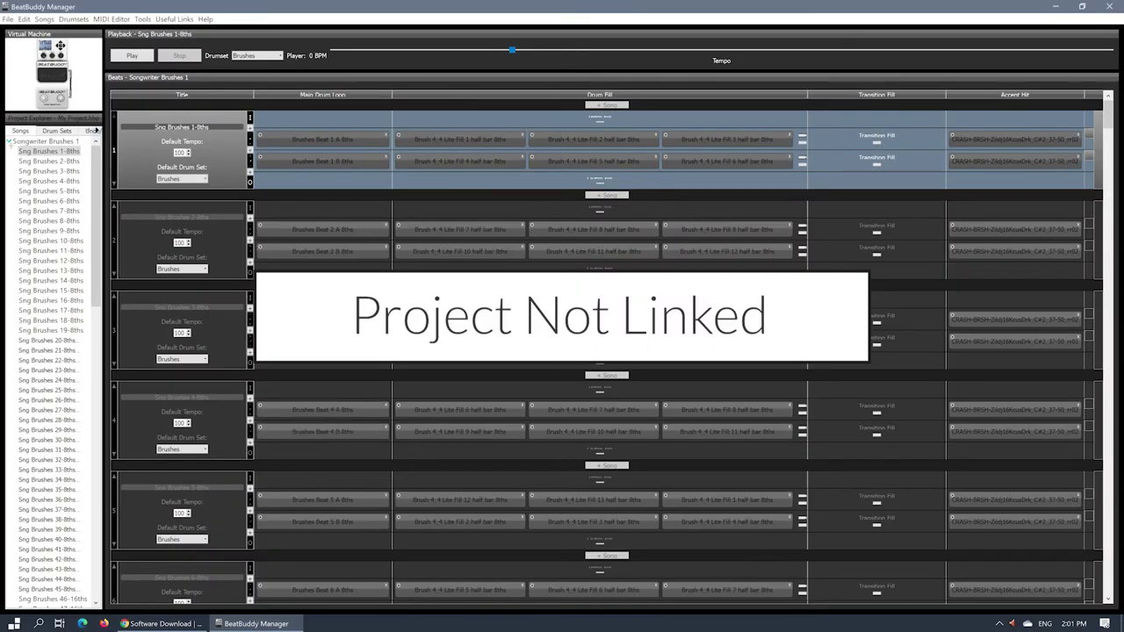
# Export the project to the SD card at M:/, overwriting the existing project and linking it for sync.
pyautogui.press('Left')
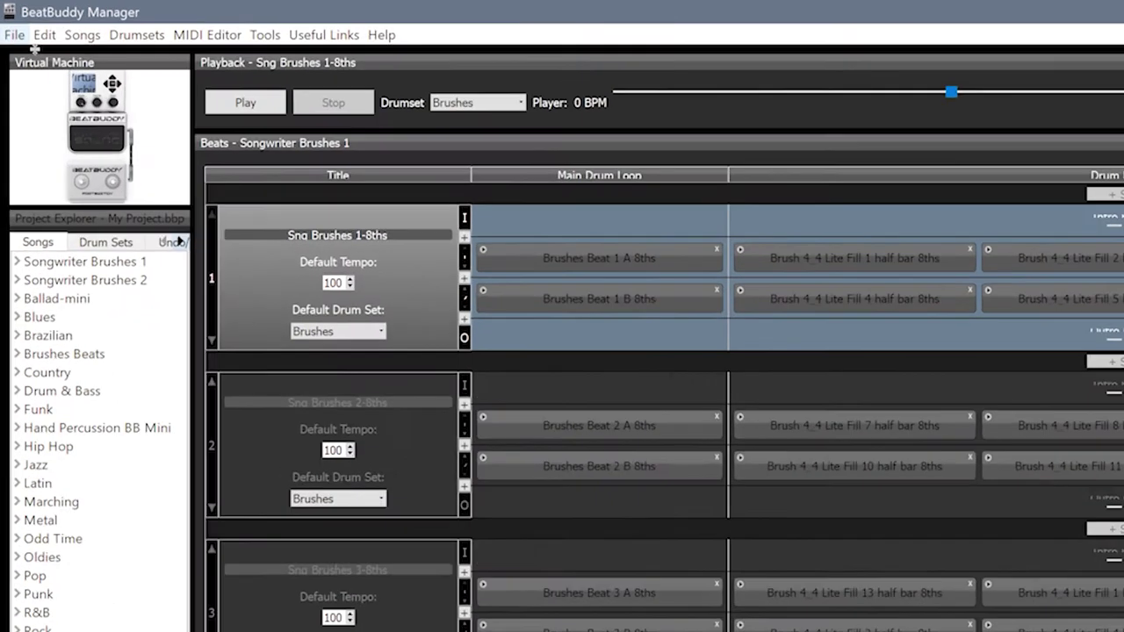
pyautogui.click(8, 18)
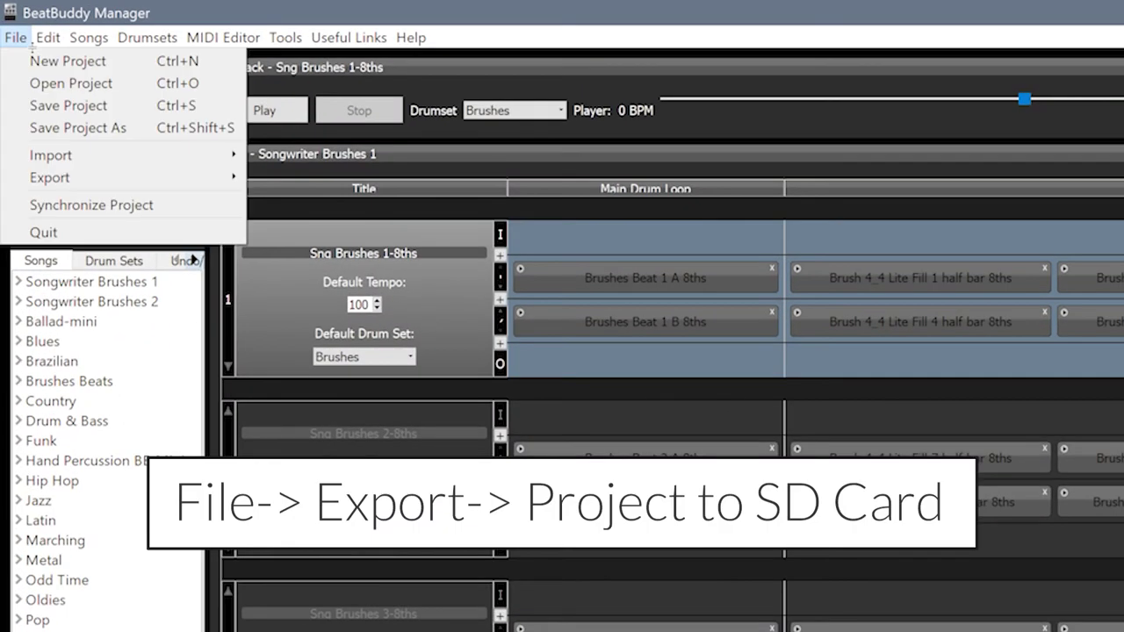
pyautogui.moveTo(77, 178)
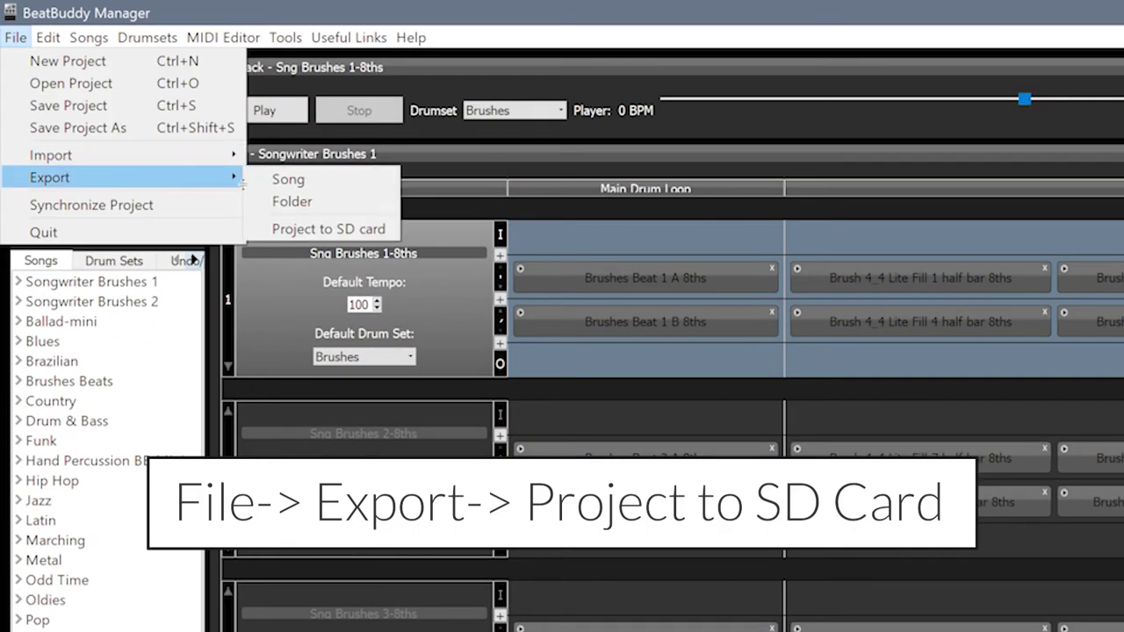
pyautogui.click(329, 229)
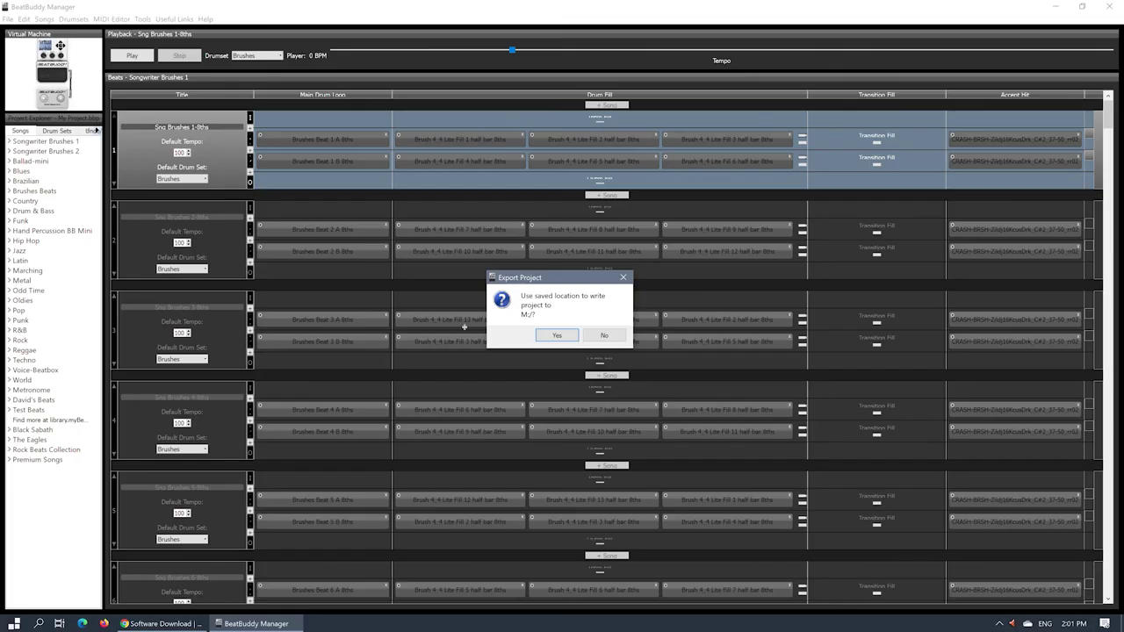
pyautogui.click(550, 338)
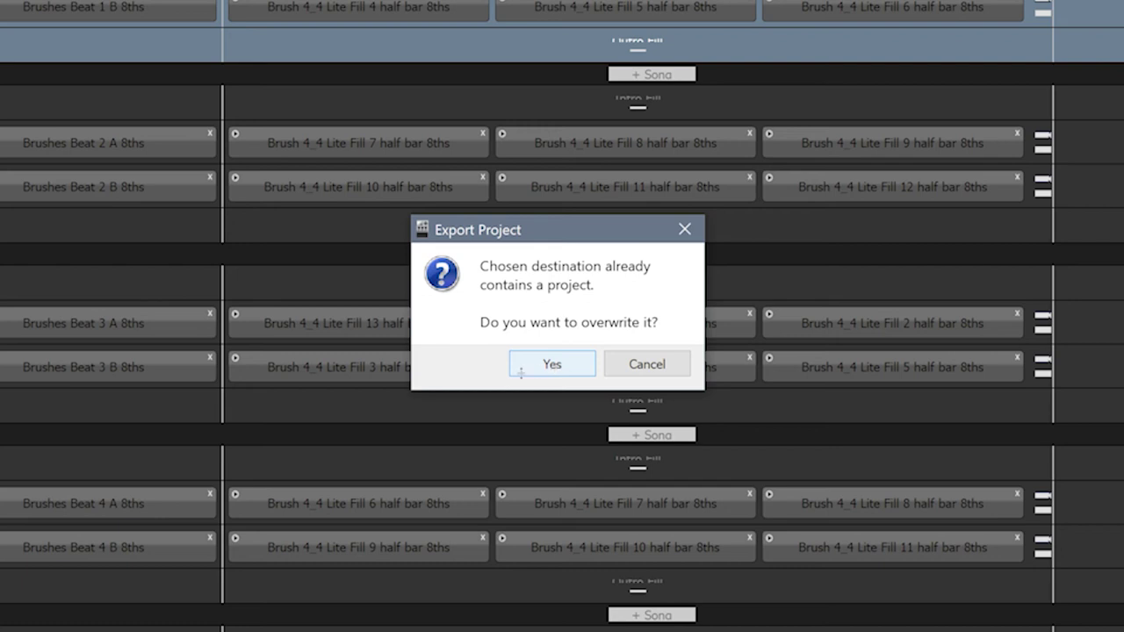
pyautogui.click(521, 372)
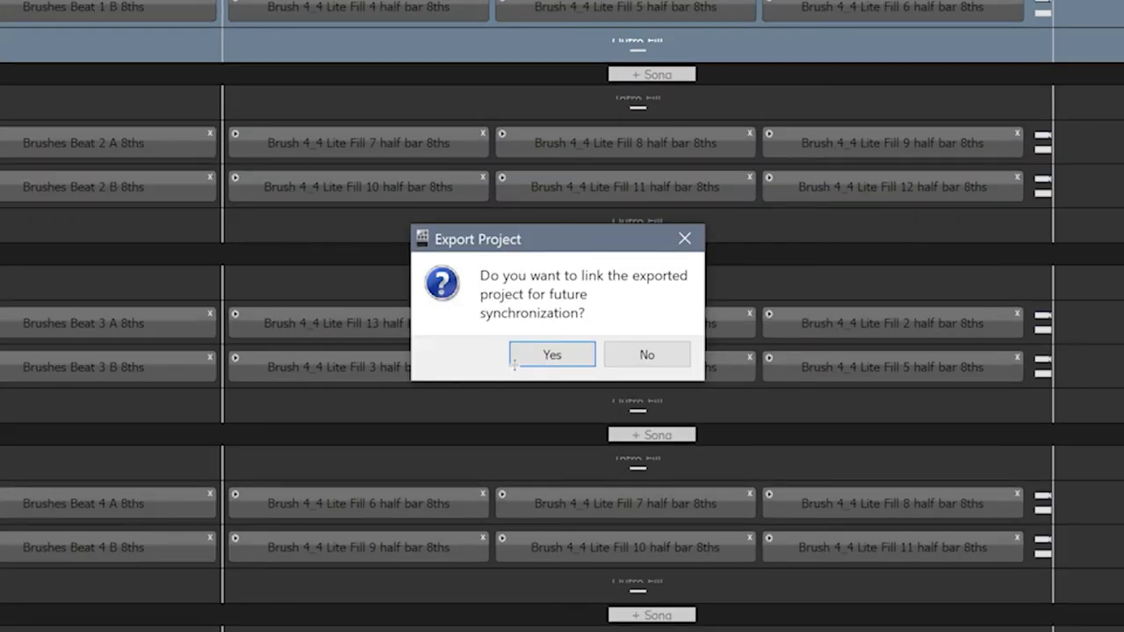
pyautogui.click(531, 359)
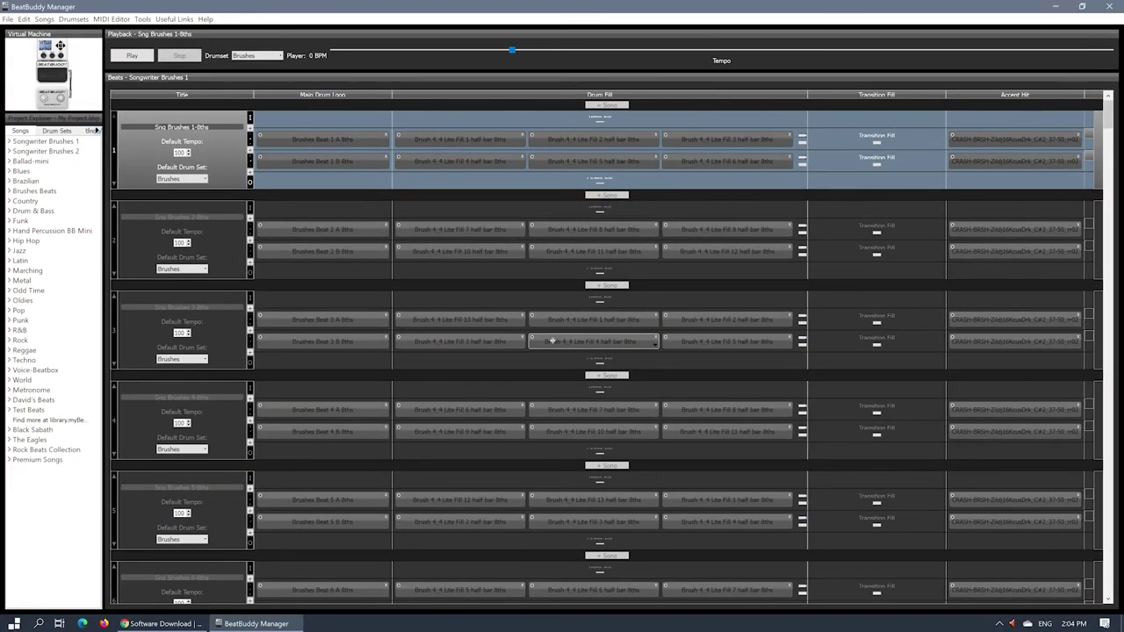
# Move the Black Sabbath folder below Premium Songs at the end of the song list.
pyautogui.click(24, 429)
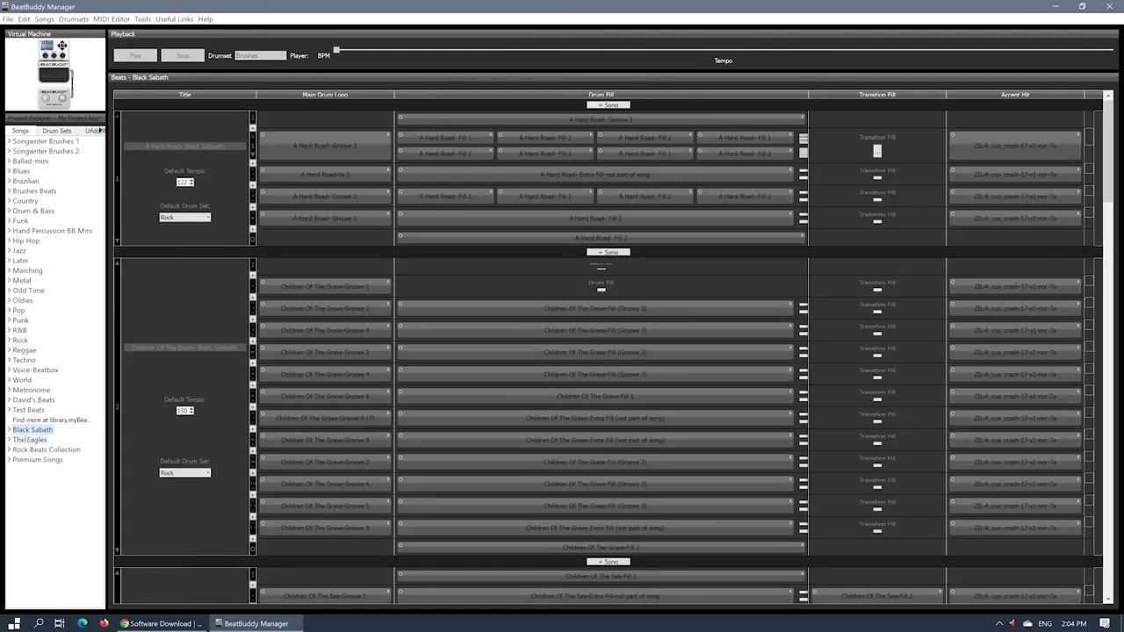
pyautogui.moveTo(26, 437); pyautogui.dragTo(33, 468)
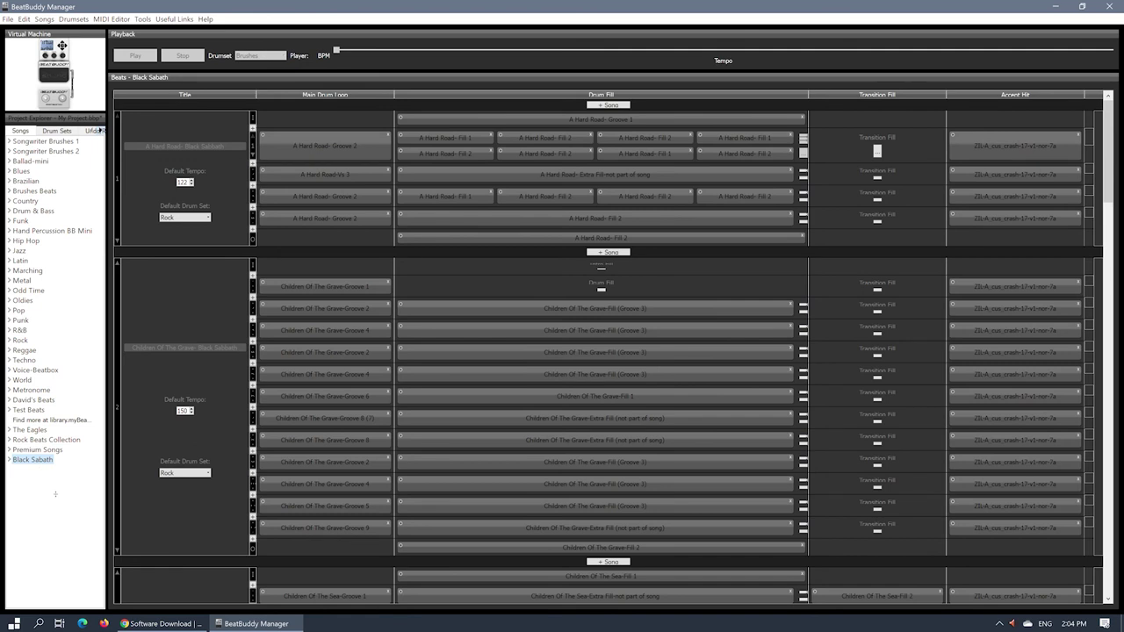
pyautogui.moveTo(100, 129); pyautogui.dragTo(97, 130)
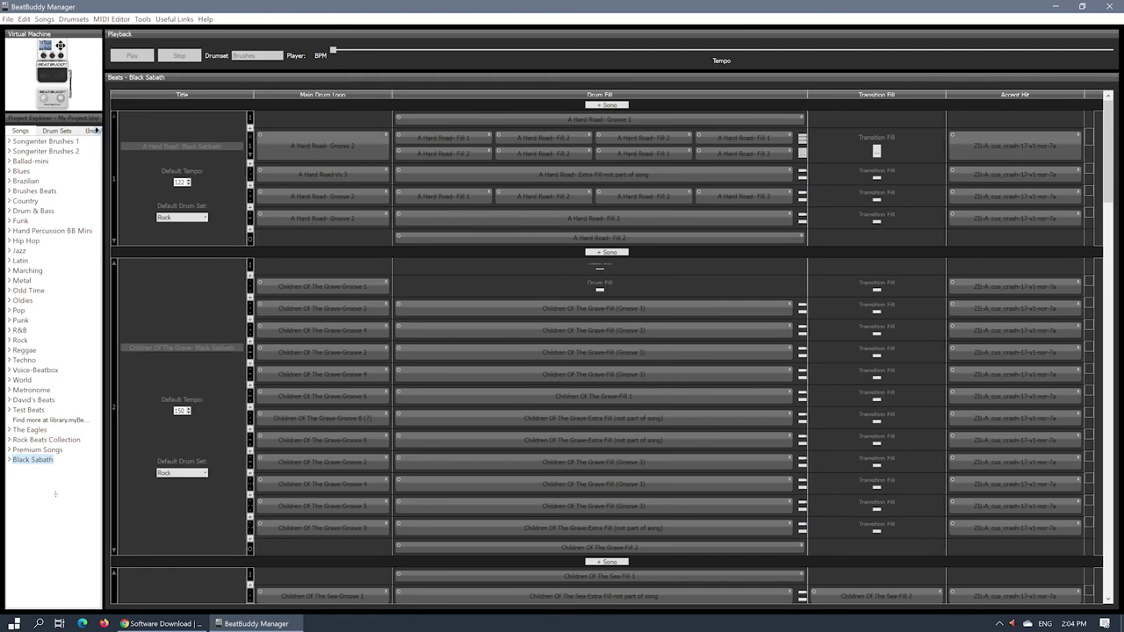
# Synchronize the project to the SD card at M:/.
pyautogui.click(7, 18)
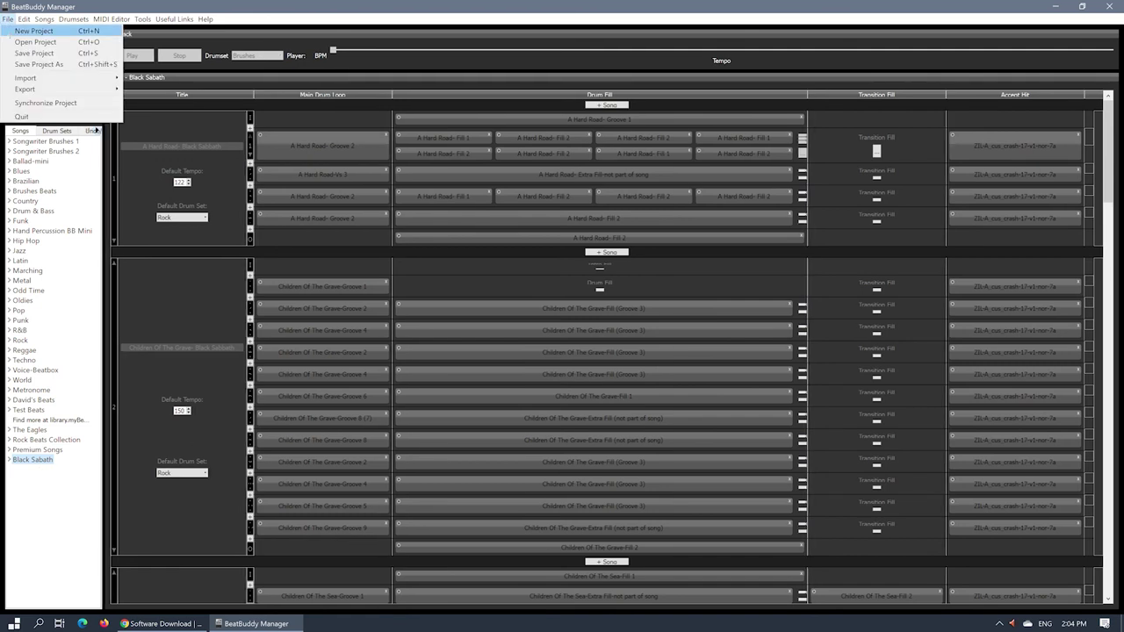
pyautogui.click(29, 103)
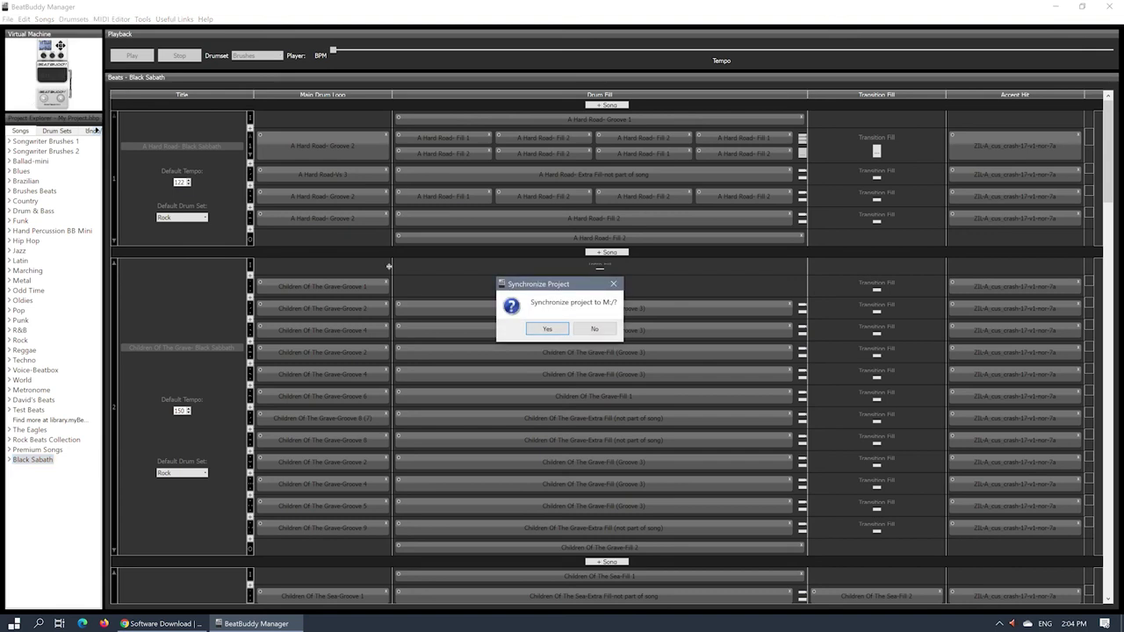
pyautogui.click(546, 328)
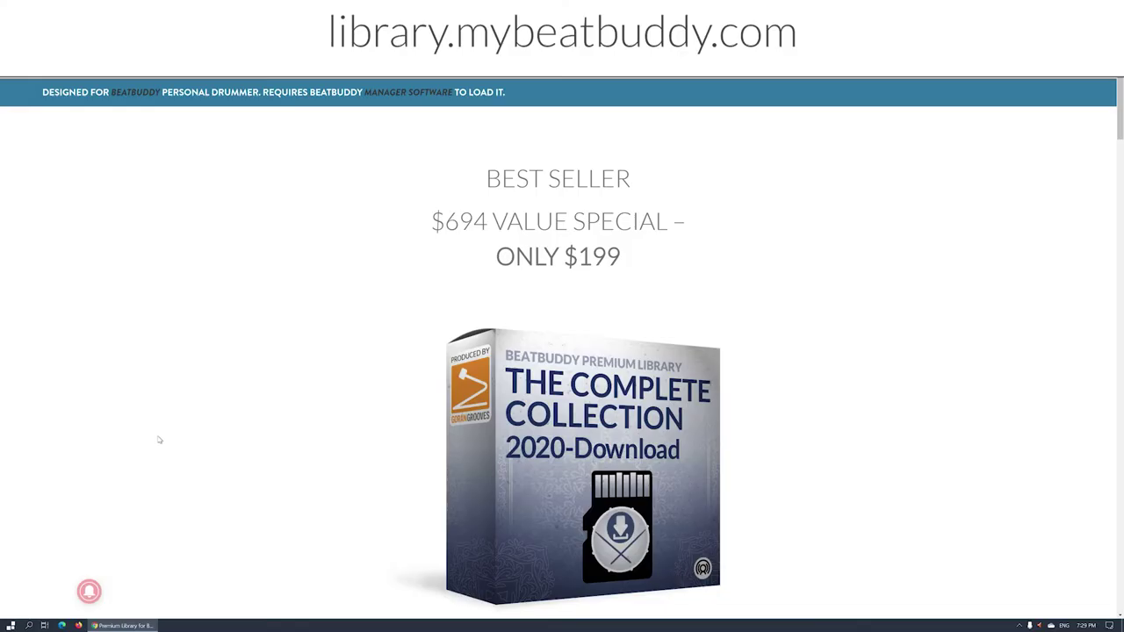
pyautogui.moveTo(94, 593)
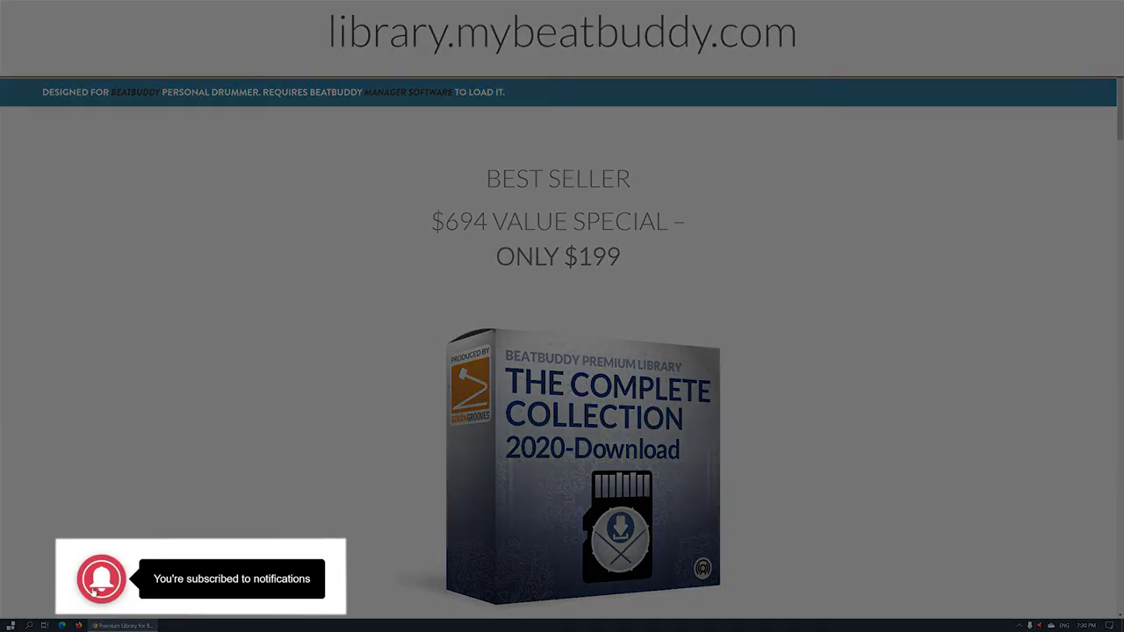